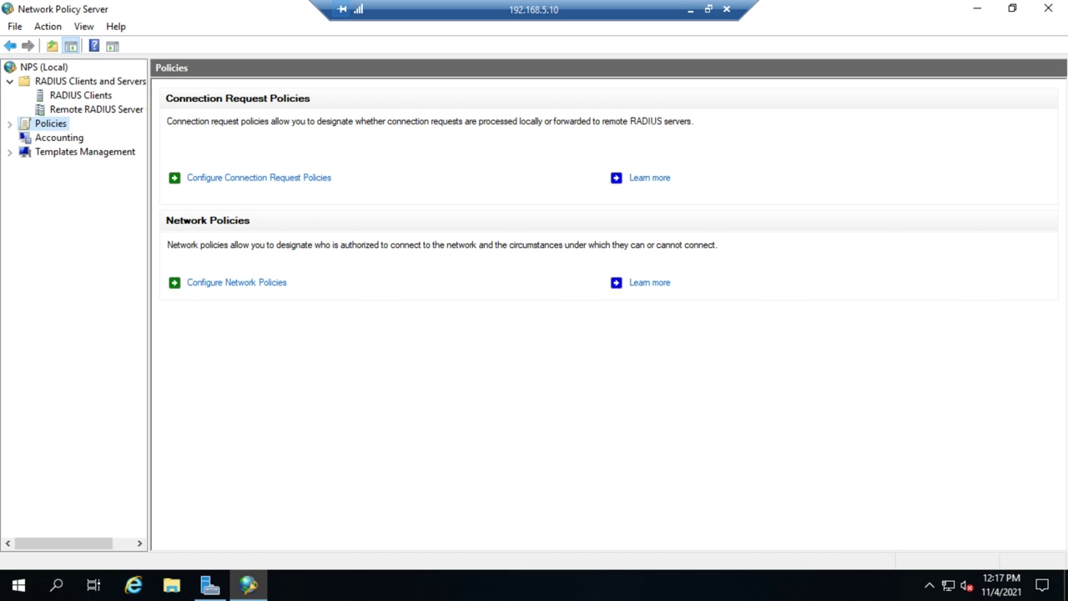
# Expand Policies, widen the console tree, and select Connection Request Policies.
pyautogui.click(9, 123)
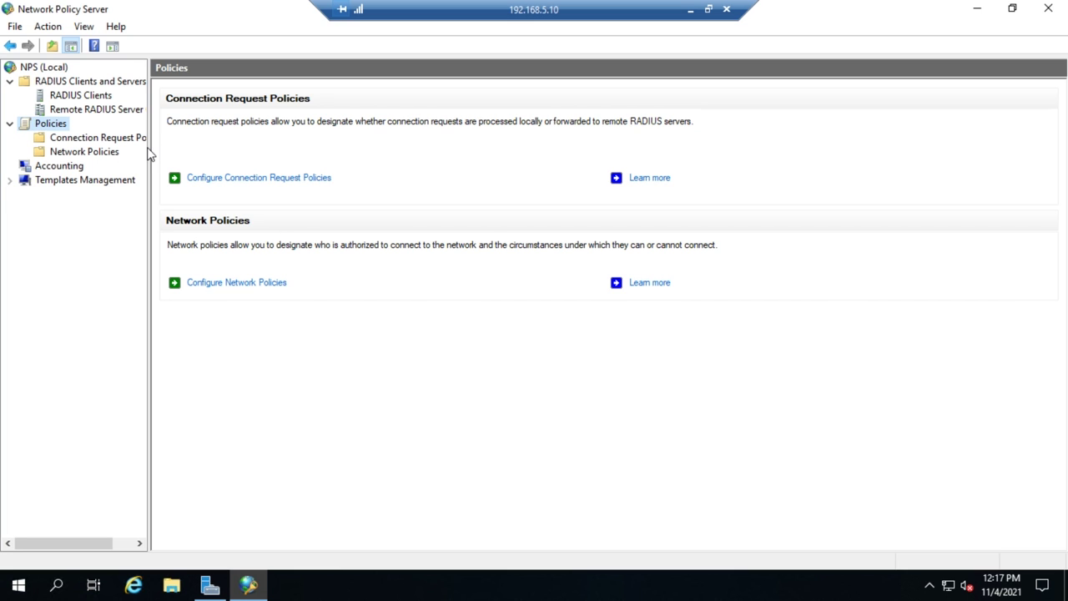
pyautogui.moveTo(150, 151); pyautogui.dragTo(177, 153)
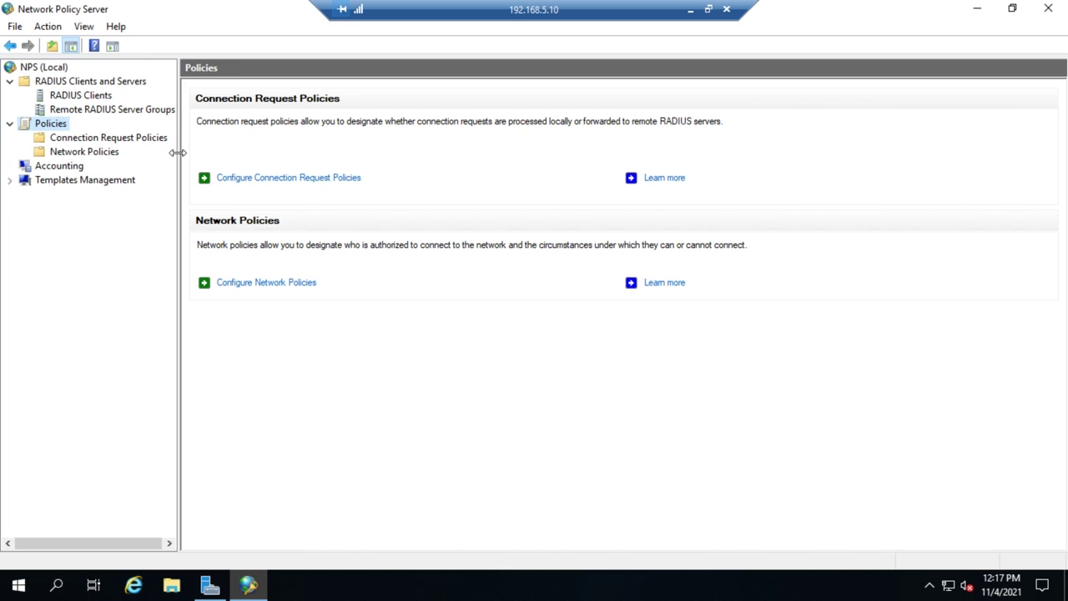
pyautogui.click(97, 140)
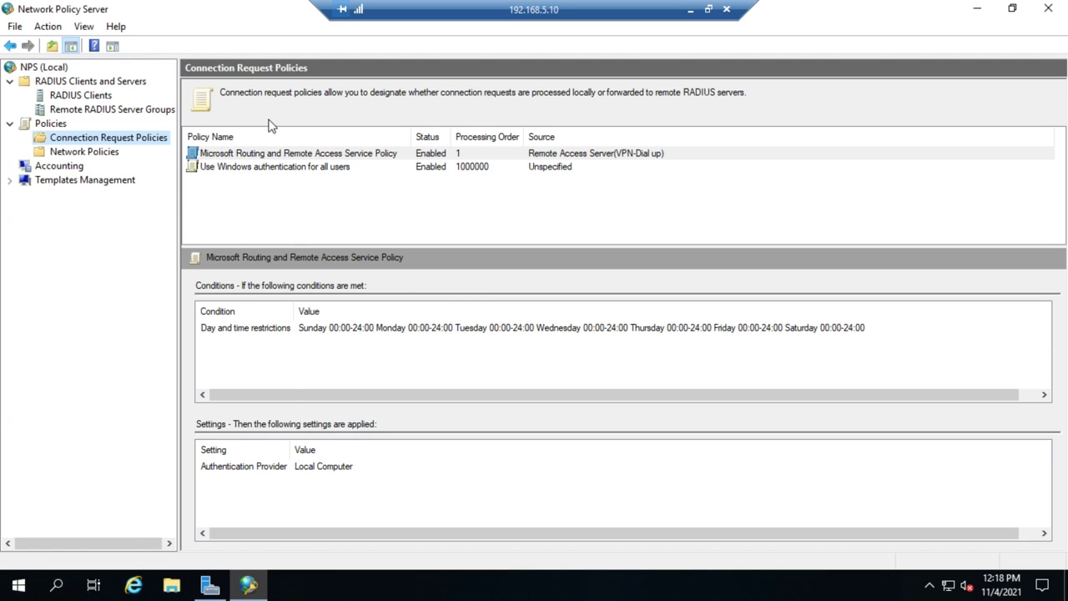
# Check the first policy's context menu without changing anything, then open the Microsoft Routing policy's properties.
pyautogui.rightClick(259, 156)
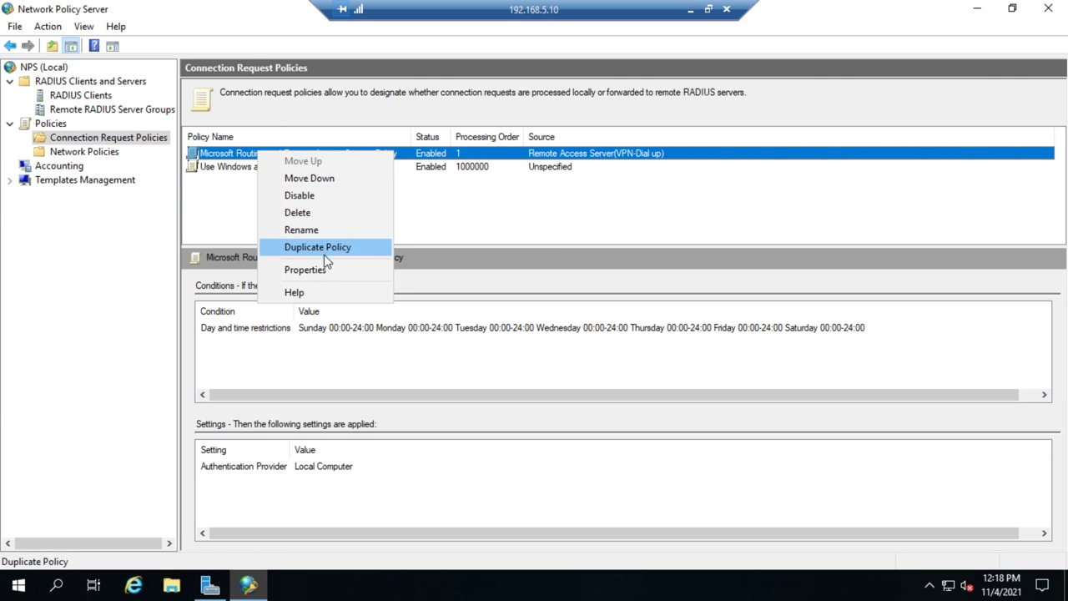
pyautogui.click(231, 204)
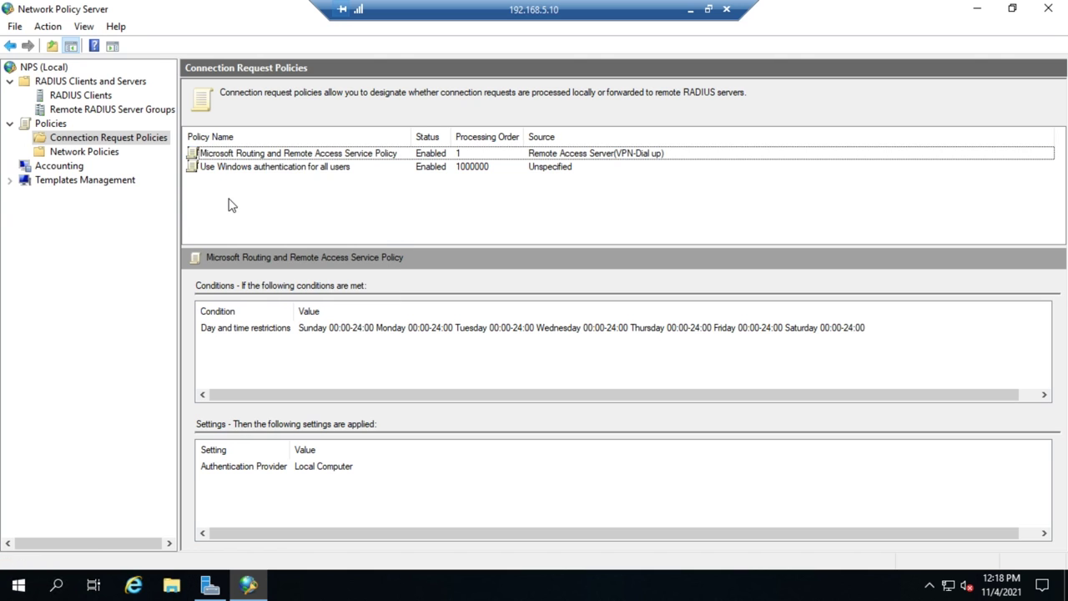
pyautogui.doubleClick(312, 155)
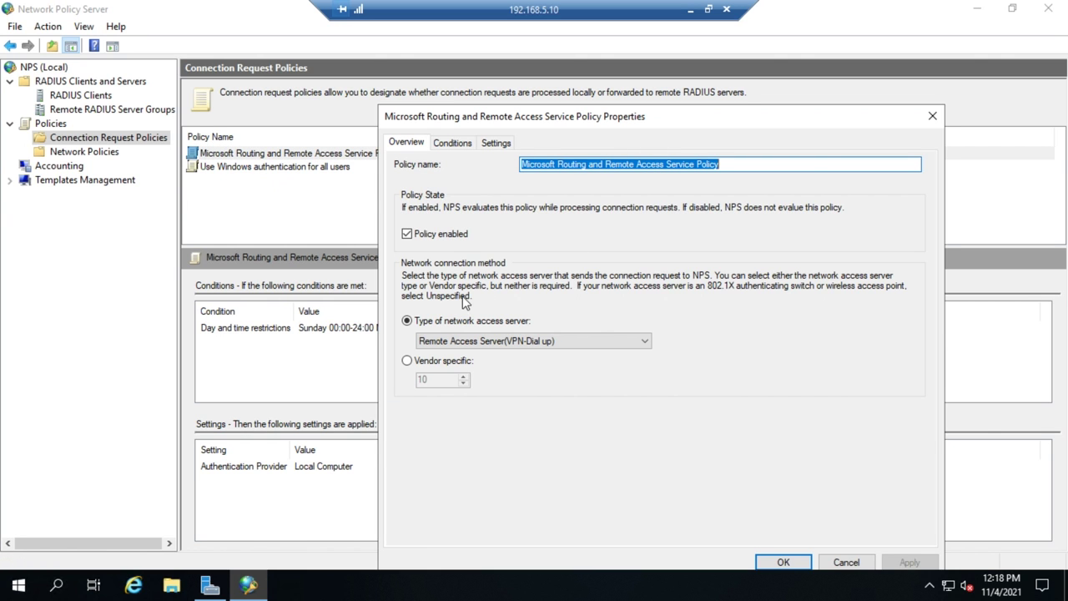
# Review the Microsoft Routing and Remote Access policy's Conditions and Settings tabs, moving the dialog up.
pyautogui.click(450, 142)
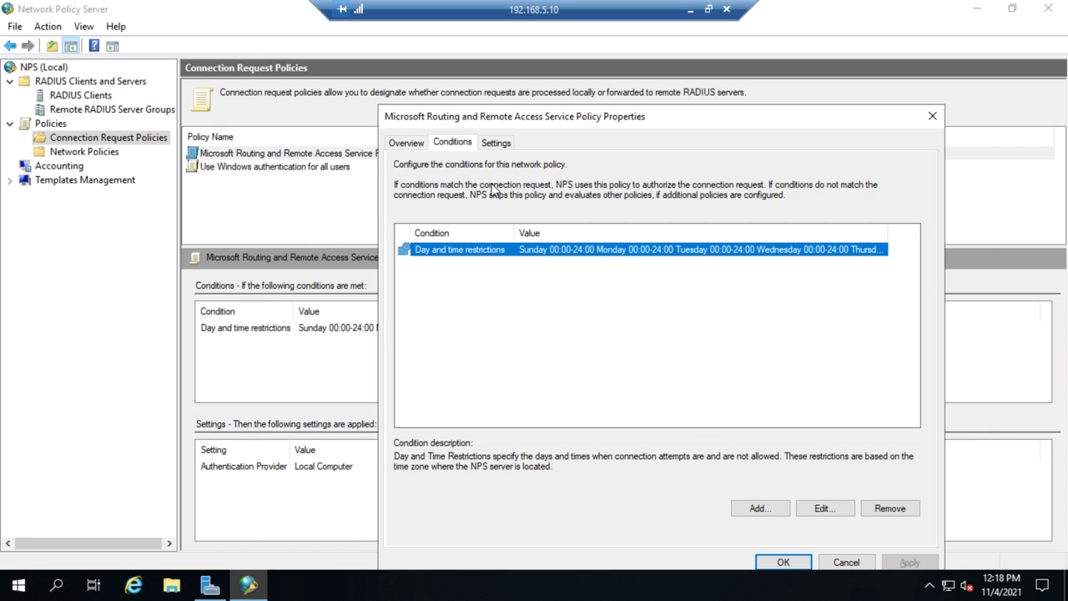
pyautogui.click(494, 144)
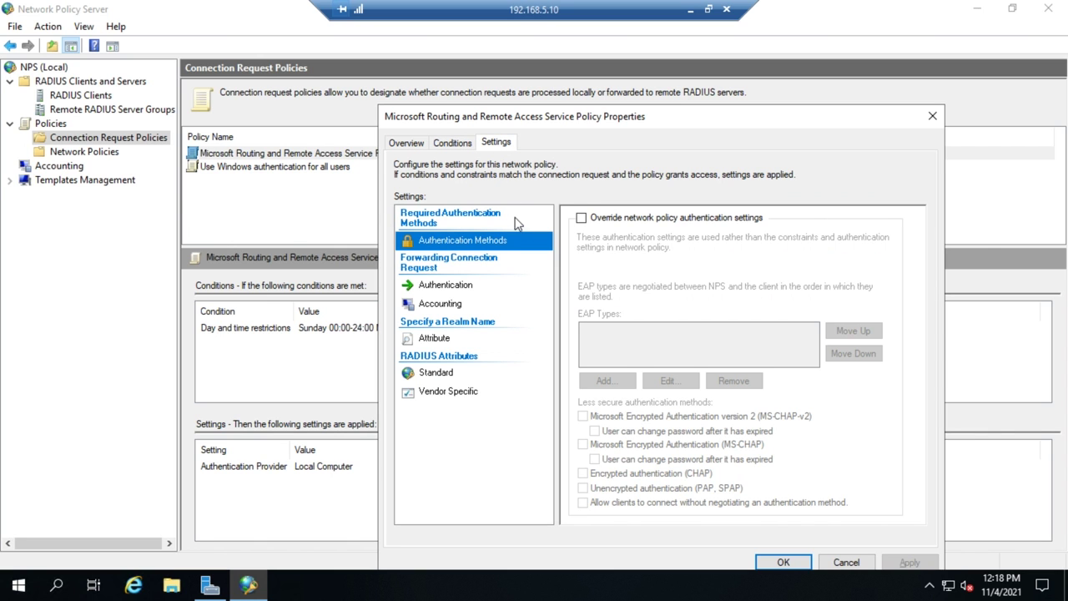
pyautogui.moveTo(574, 124); pyautogui.dragTo(560, 86)
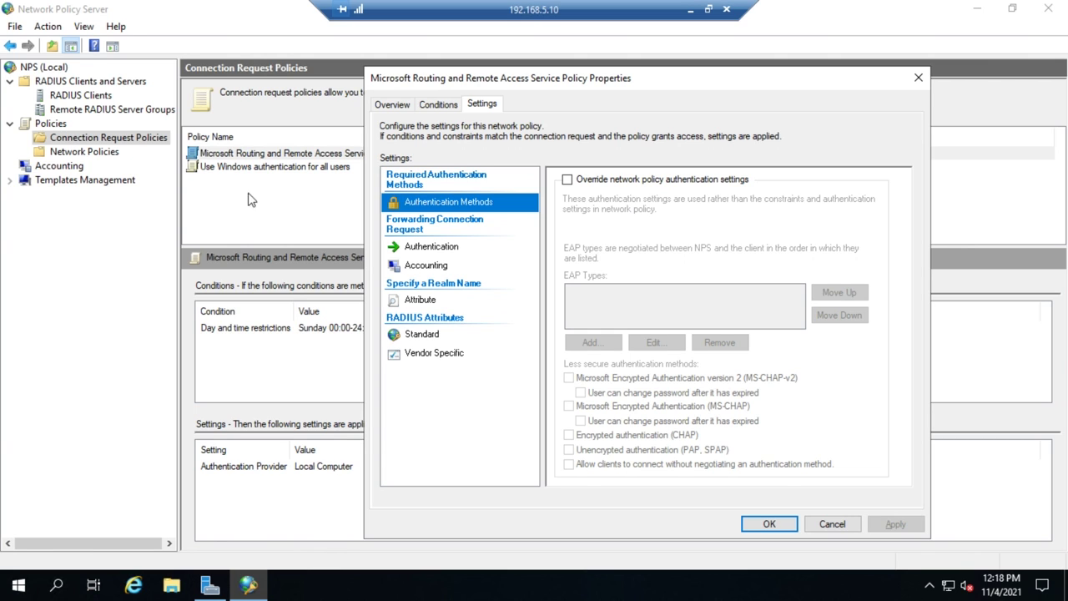
# Inspect the remote RADIUS forwarding options, then keep requests authenticated on this server.
pyautogui.click(434, 249)
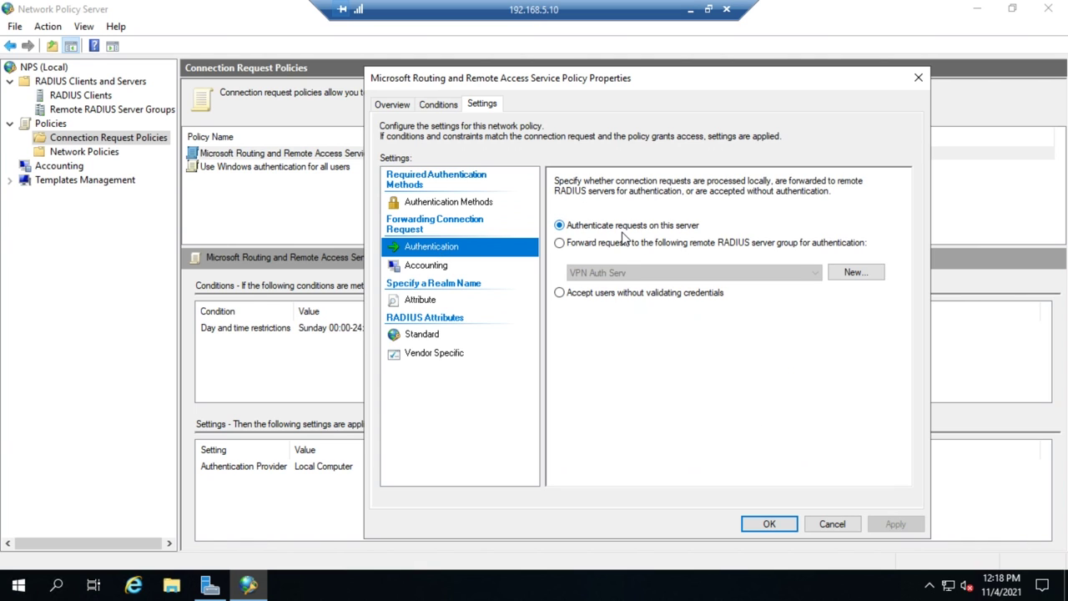
pyautogui.click(611, 246)
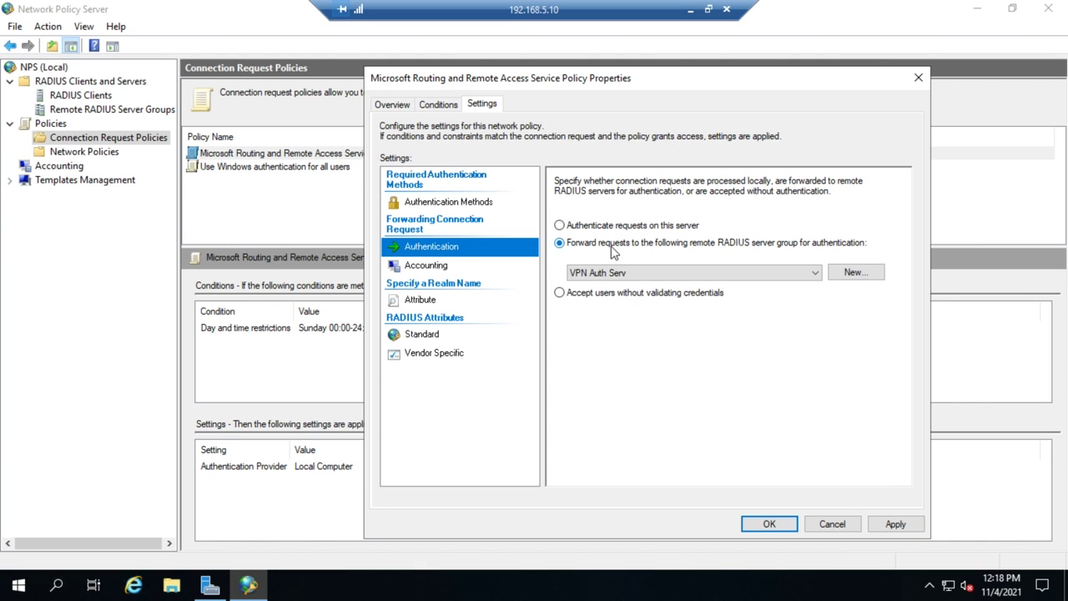
pyautogui.click(817, 276)
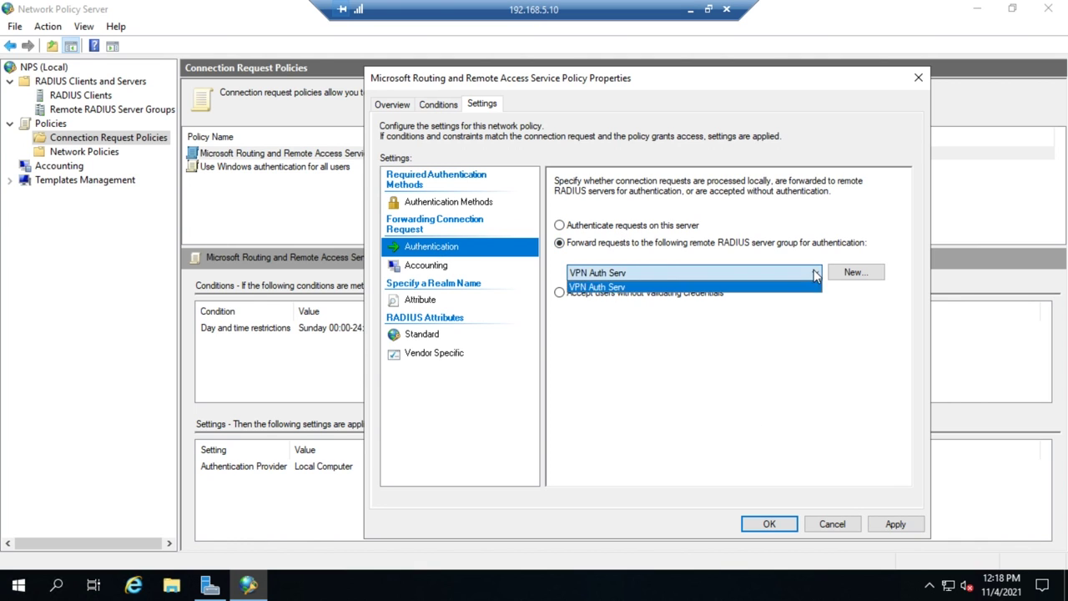
pyautogui.click(797, 273)
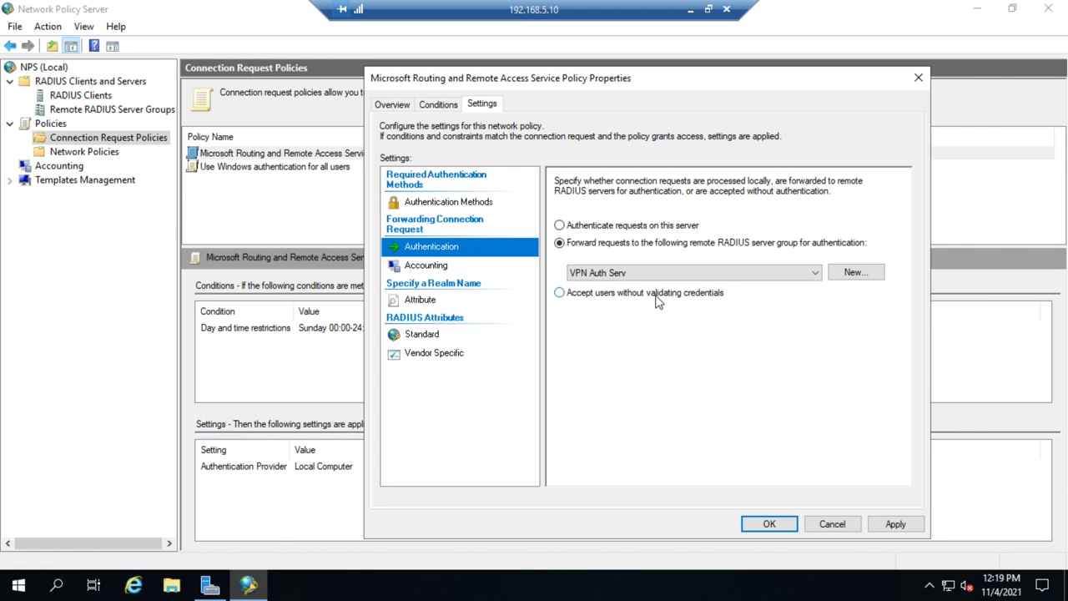
pyautogui.click(645, 231)
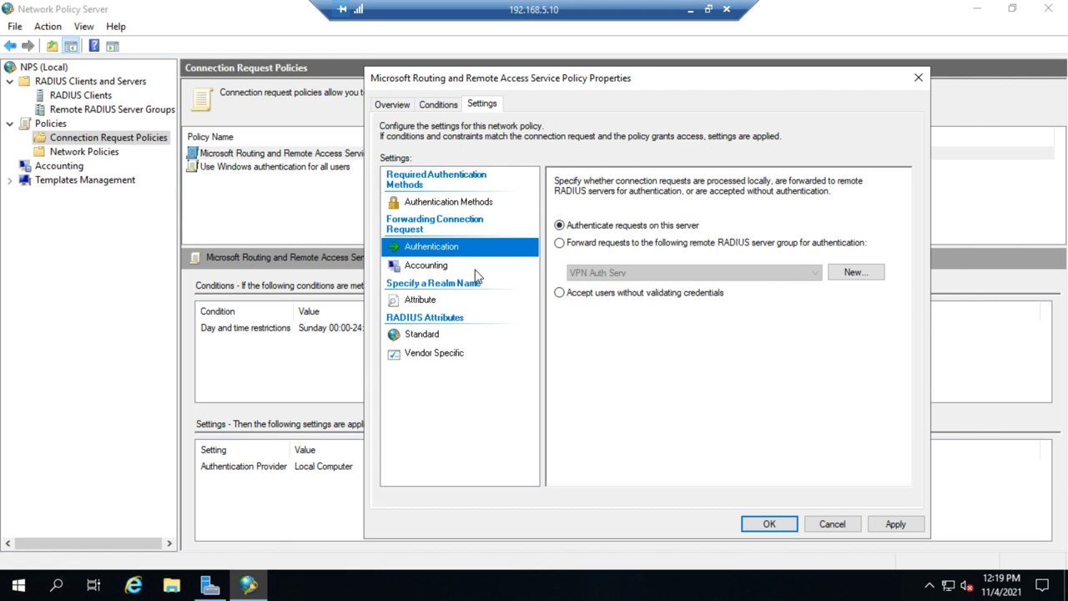
# Review the Accounting, realm Attribute, Standard and Vendor Specific settings, then close without saving.
pyautogui.click(426, 271)
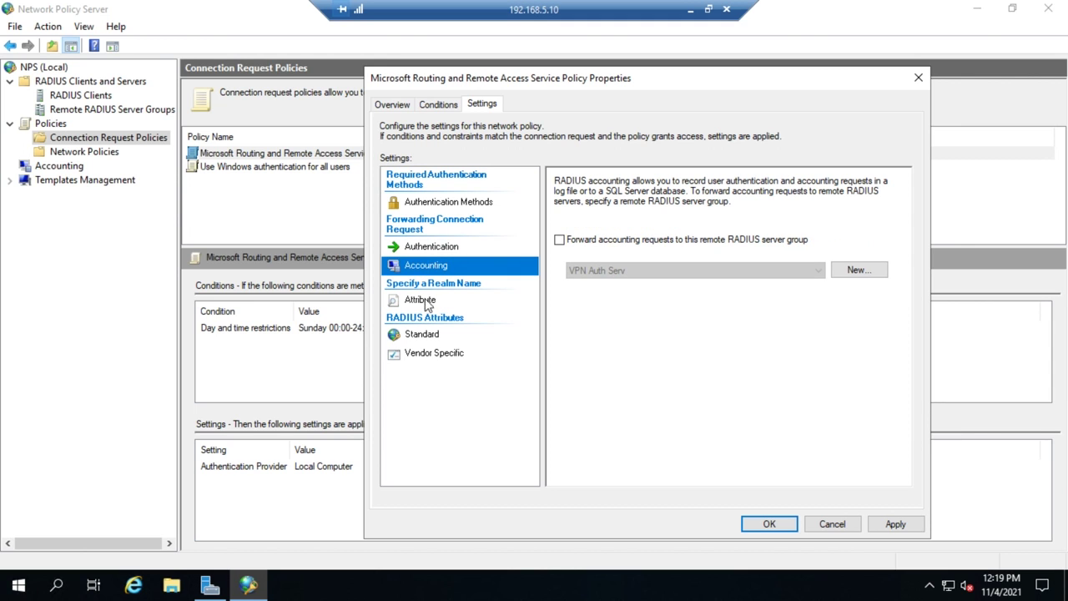
pyautogui.click(429, 306)
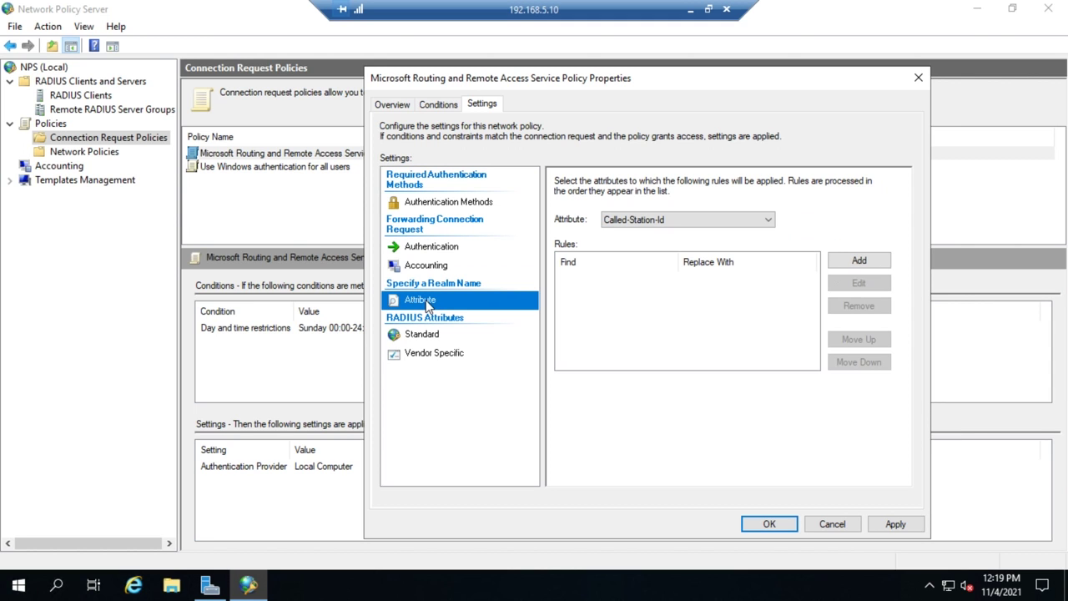
pyautogui.click(421, 335)
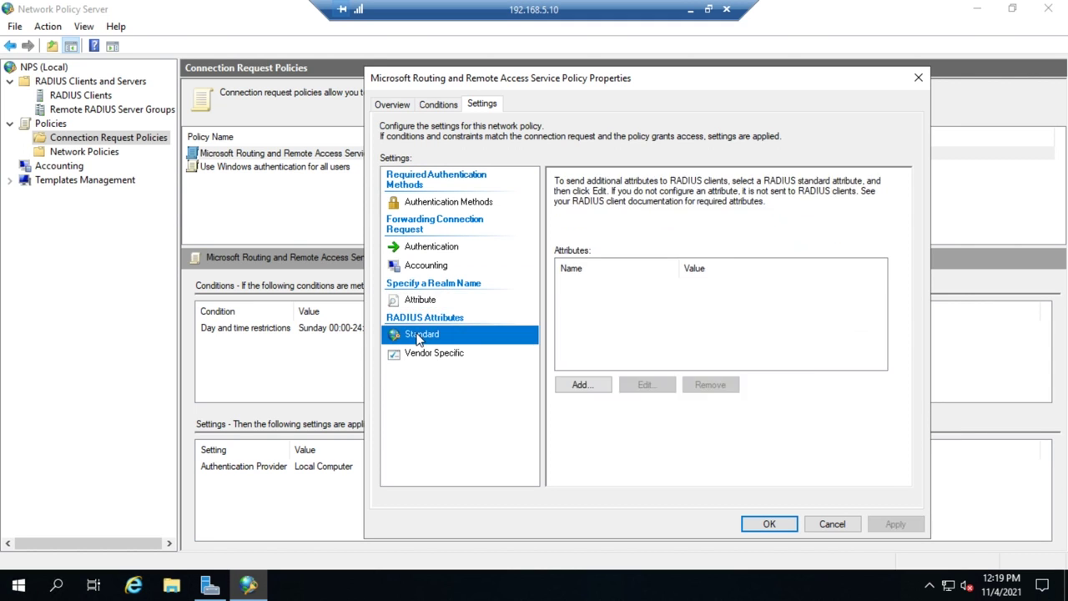
pyautogui.click(427, 354)
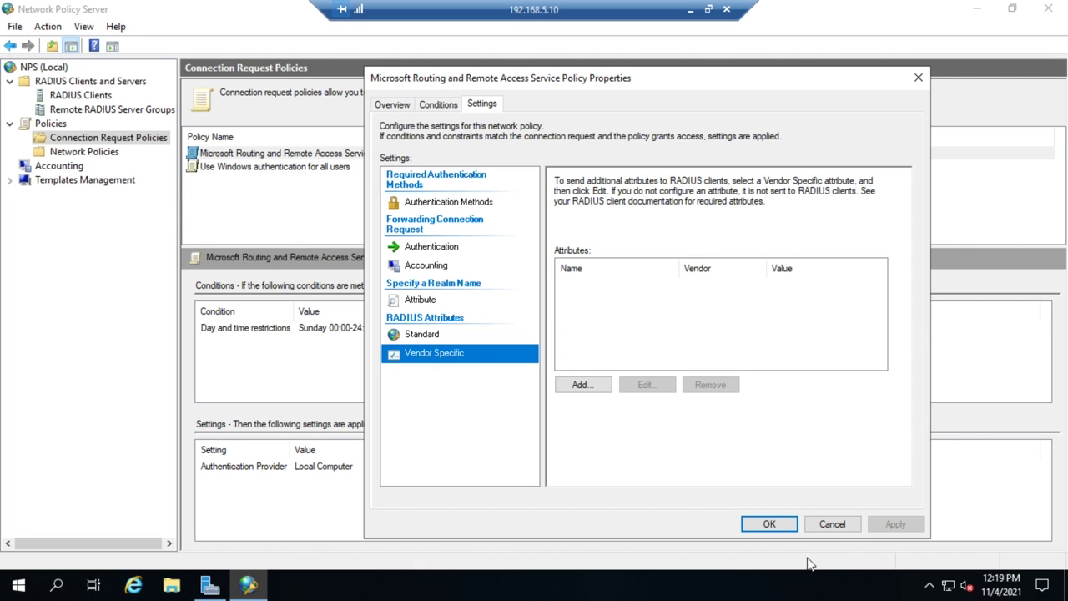
pyautogui.click(832, 524)
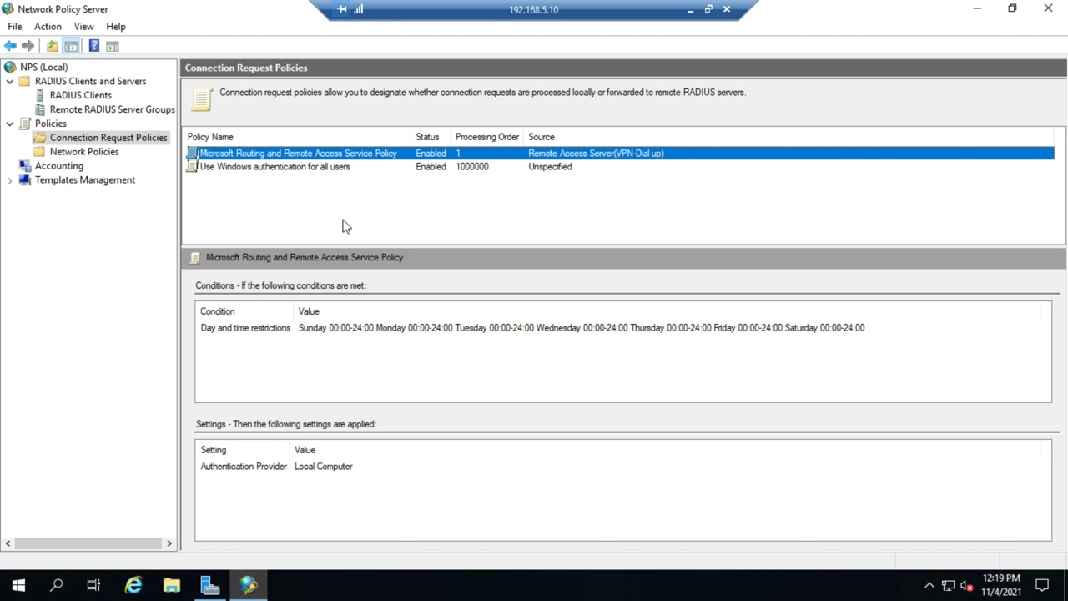
pyautogui.doubleClick(276, 154)
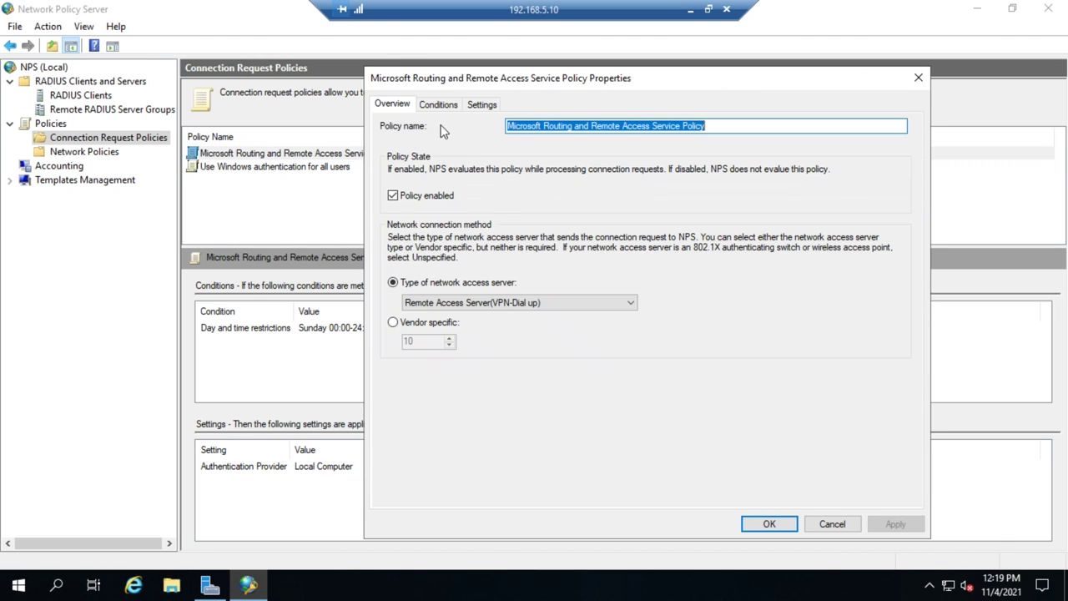
pyautogui.click(440, 106)
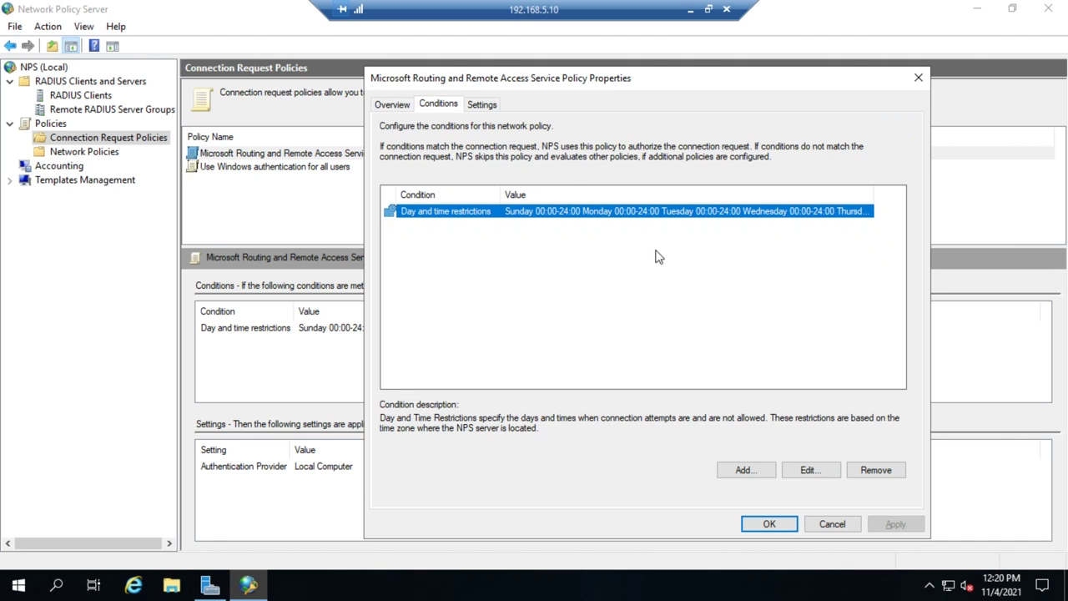
pyautogui.click(483, 106)
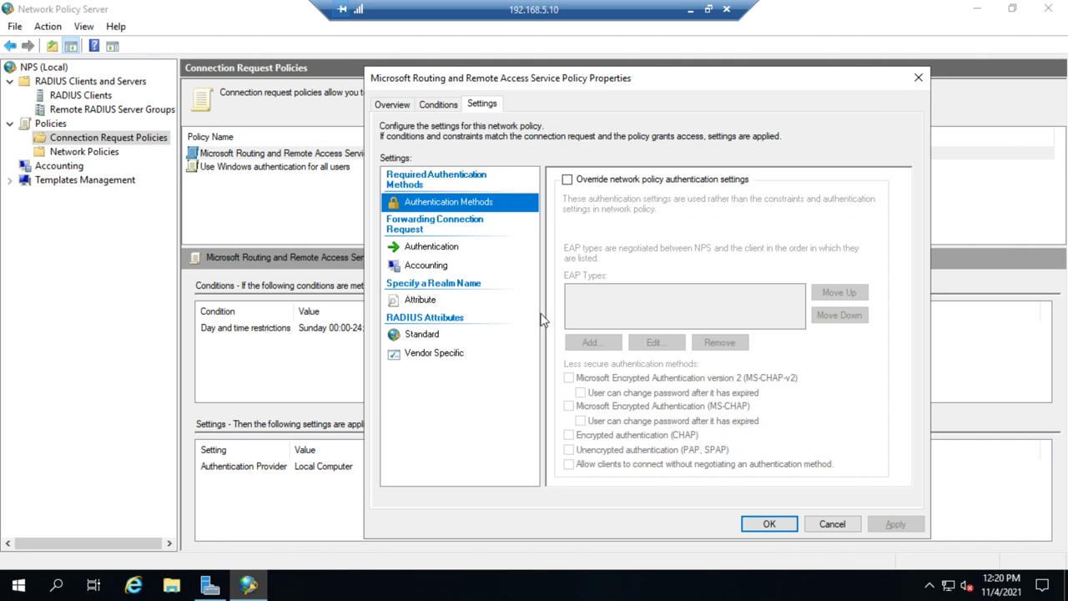
pyautogui.click(427, 250)
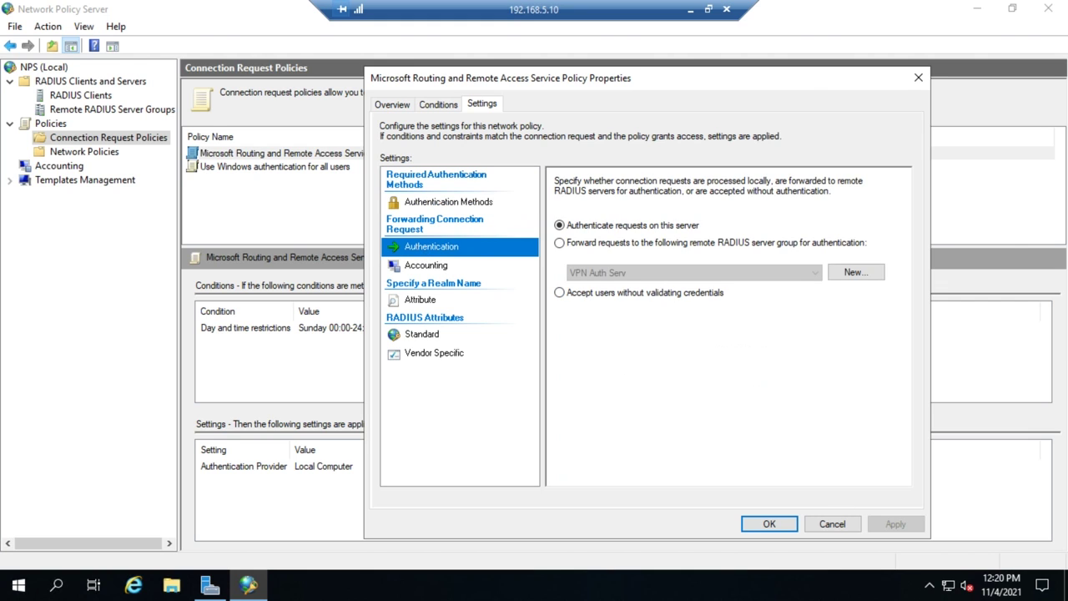
pyautogui.click(834, 524)
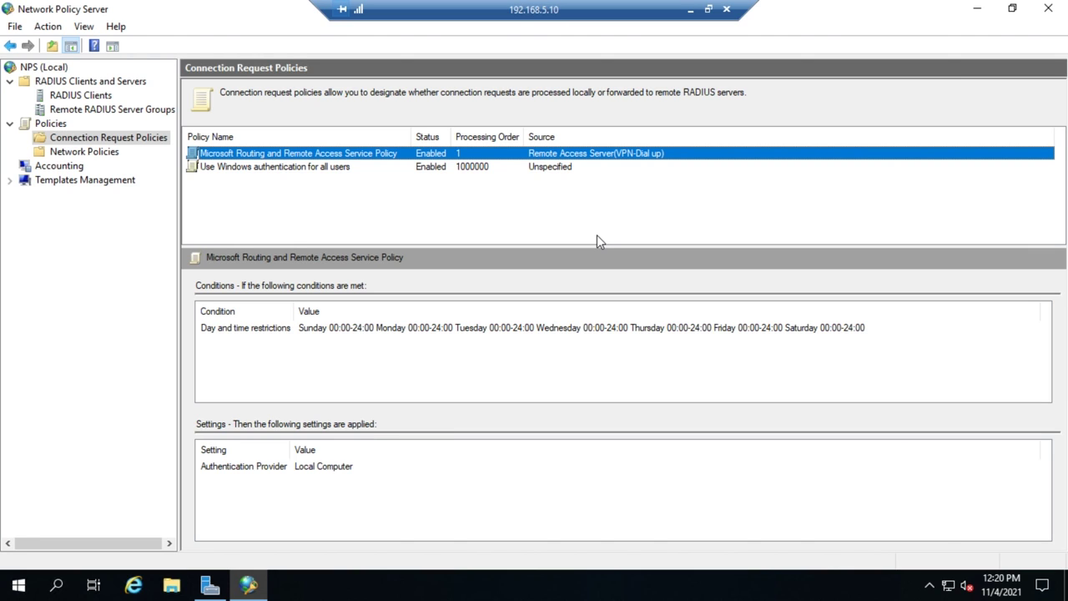
pyautogui.rightClick(108, 142)
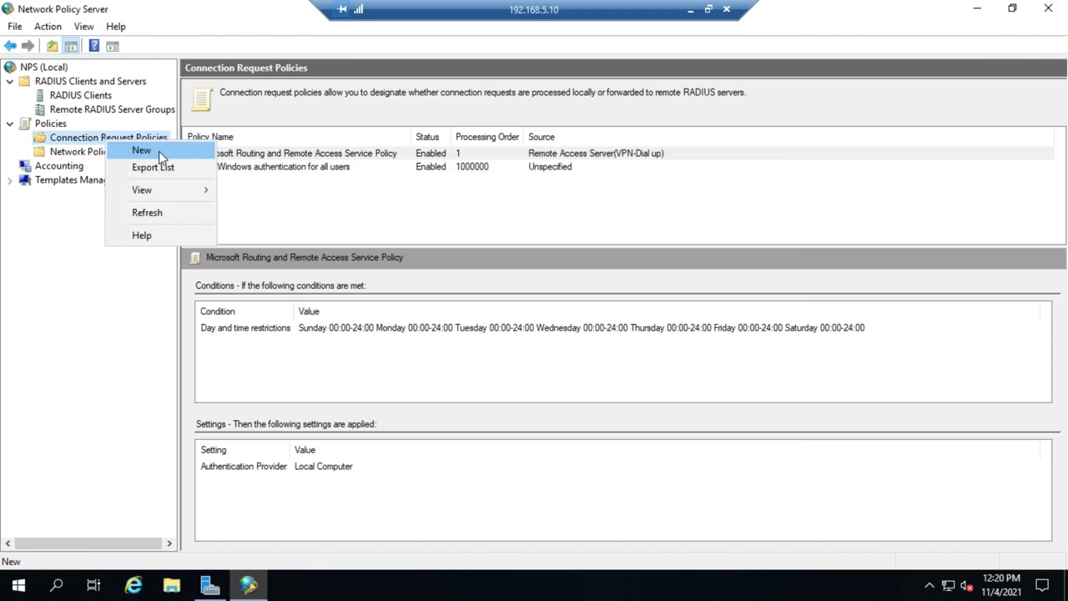
# Start a new connection request policy named 'temp' with access server type Unspecified.
pyautogui.click(159, 151)
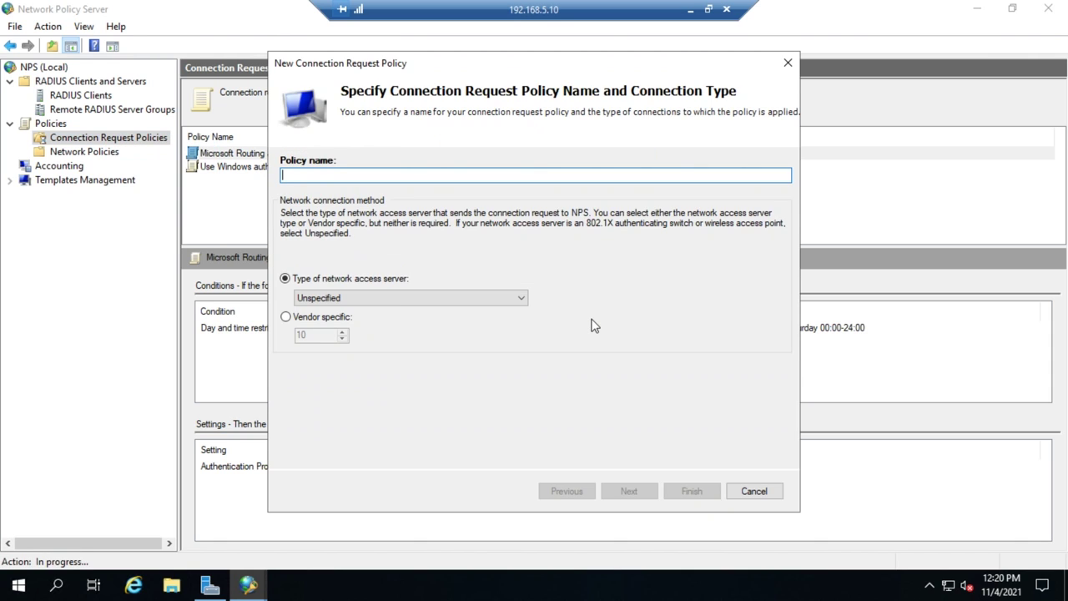
pyautogui.write('temp')
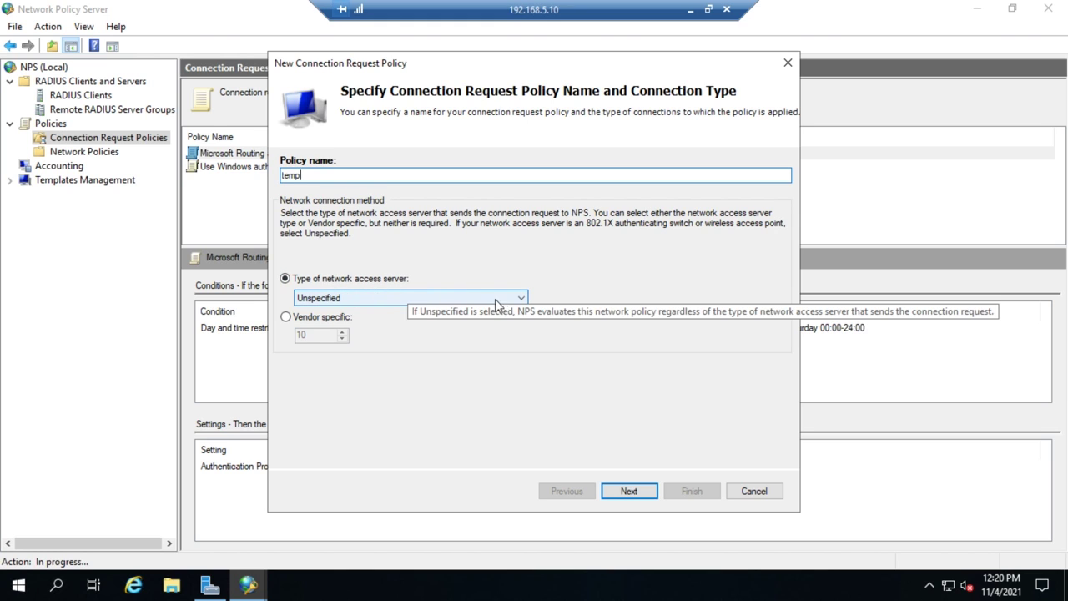
pyautogui.click(523, 299)
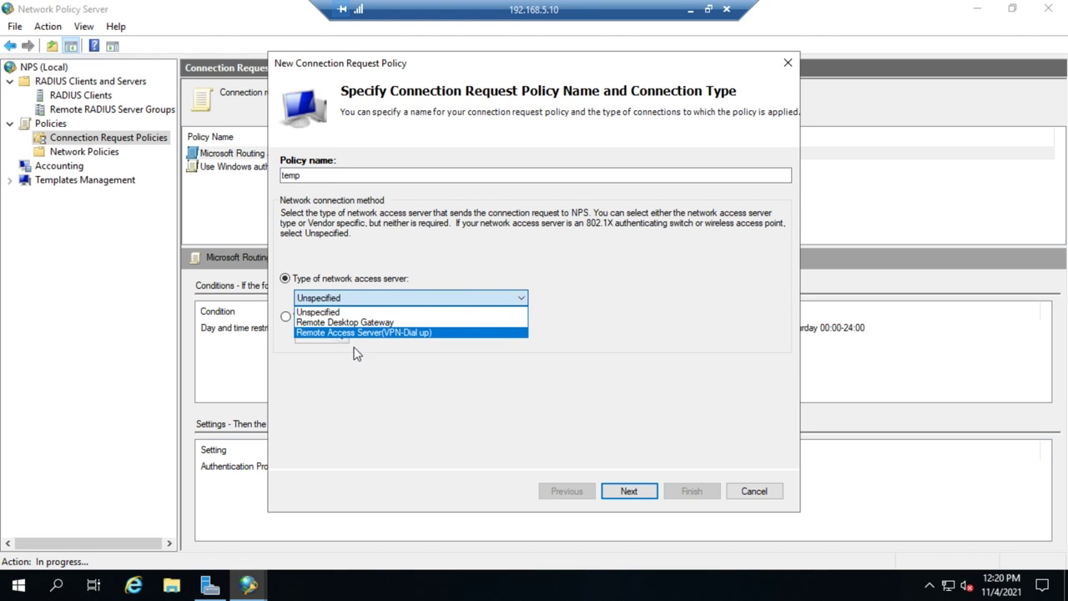
pyautogui.click(434, 367)
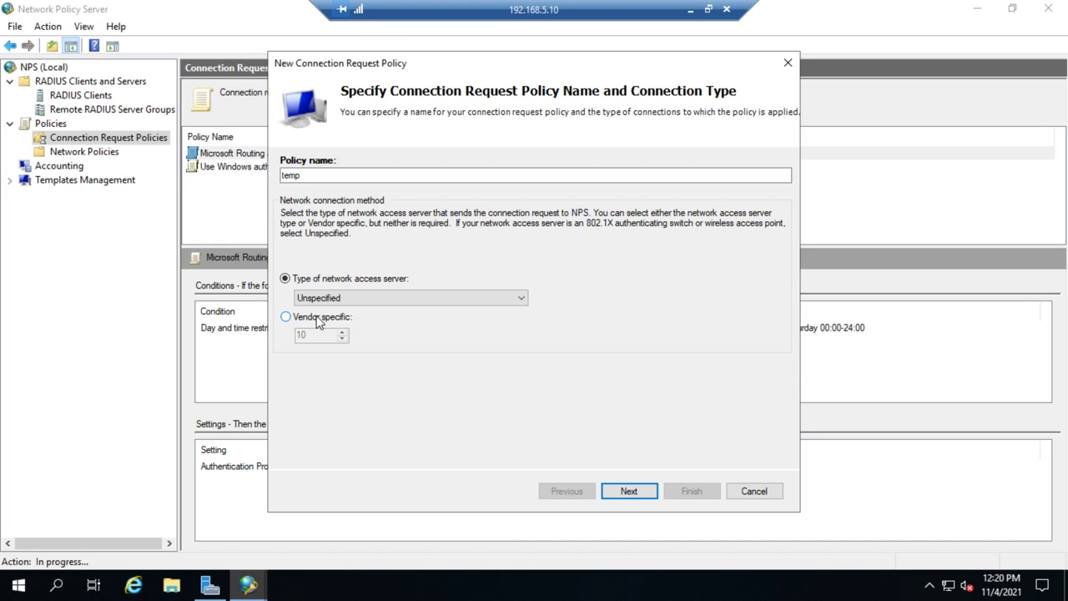
# Try the Vendor specific option and raise its number, then revert to Type of network access server.
pyautogui.click(318, 319)
pyautogui.click(342, 337)
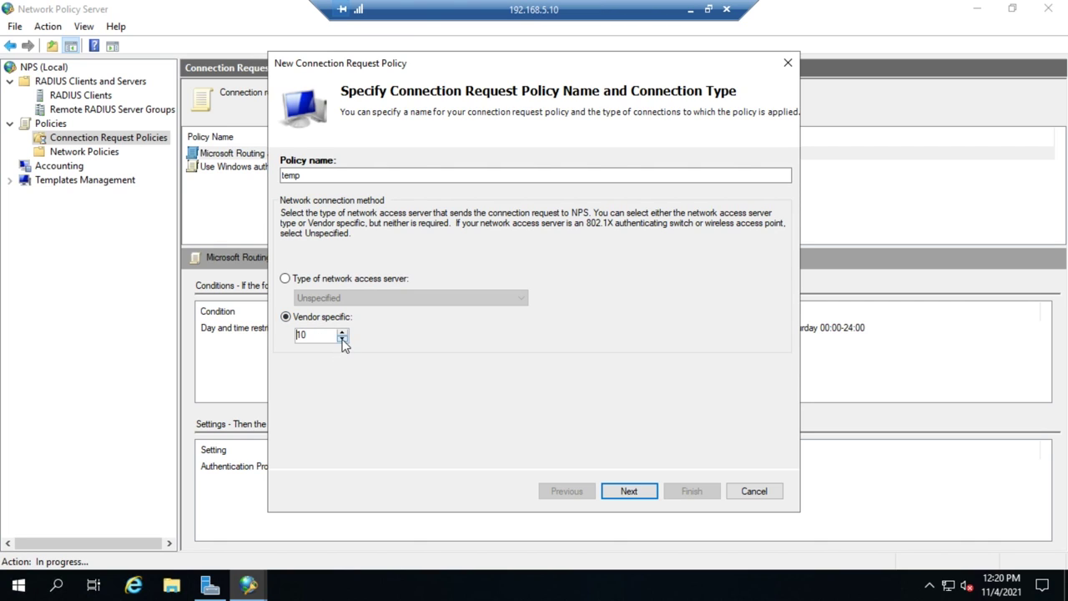
pyautogui.click(342, 334)
pyautogui.click(342, 334)
pyautogui.click(342, 334)
pyautogui.click(343, 334)
pyautogui.click(342, 333)
pyautogui.click(342, 334)
pyautogui.click(342, 333)
pyautogui.click(342, 333)
pyautogui.click(343, 334)
pyautogui.click(342, 333)
pyautogui.click(285, 278)
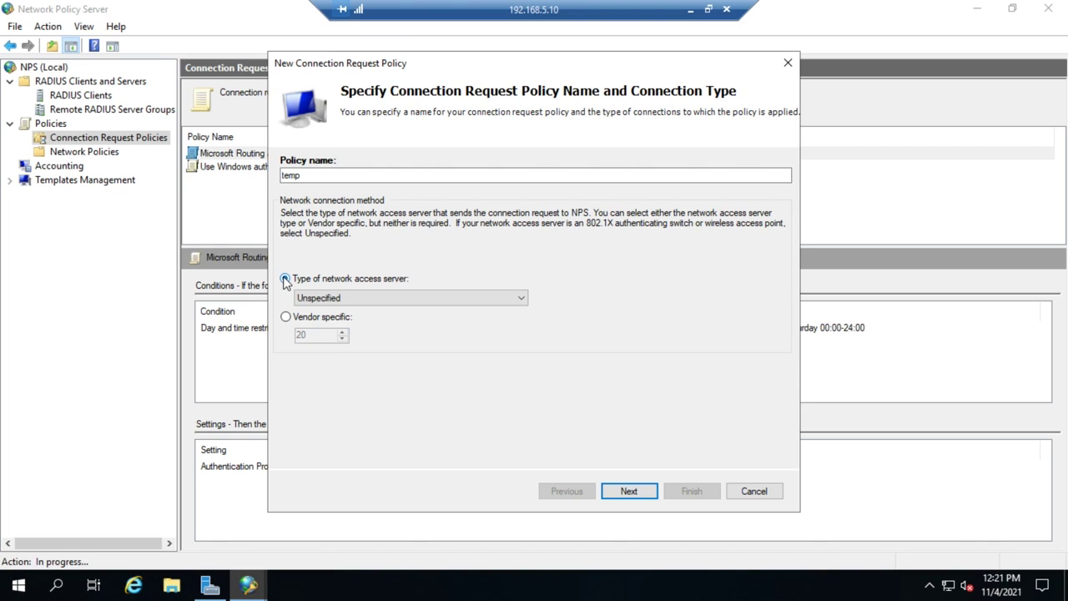
# Advance to Specify Conditions, add a condition, and pick Day and Time Restrictions from the list.
pyautogui.click(626, 490)
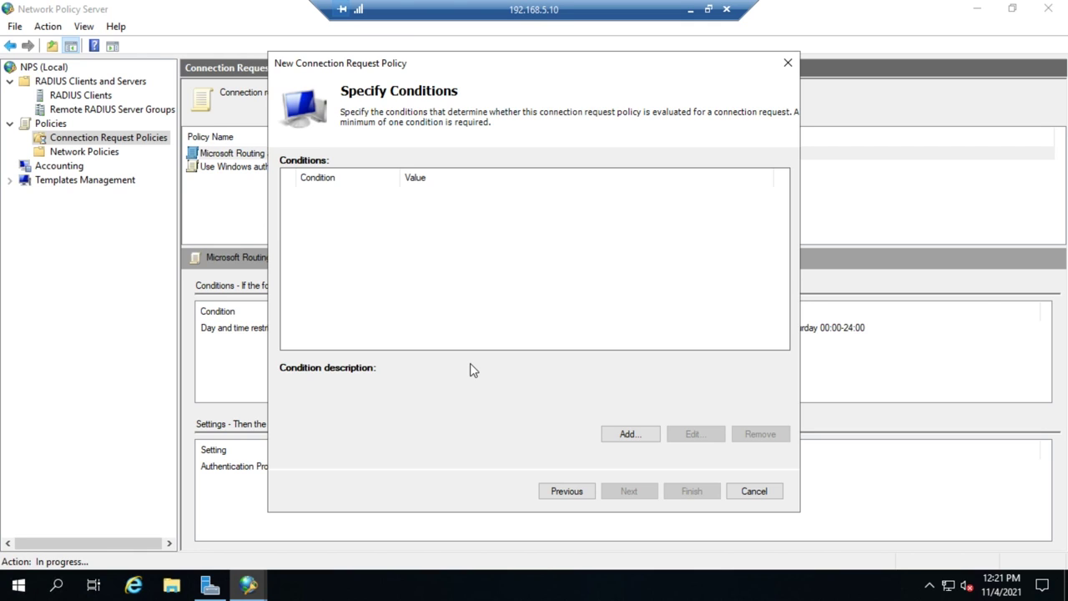
pyautogui.click(629, 435)
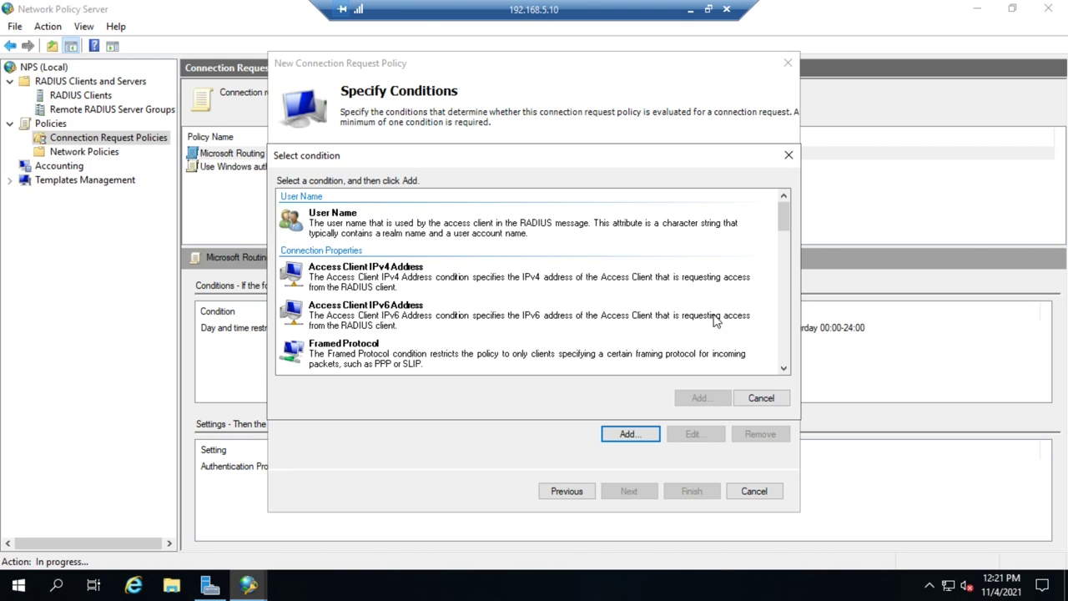
pyautogui.click(783, 369)
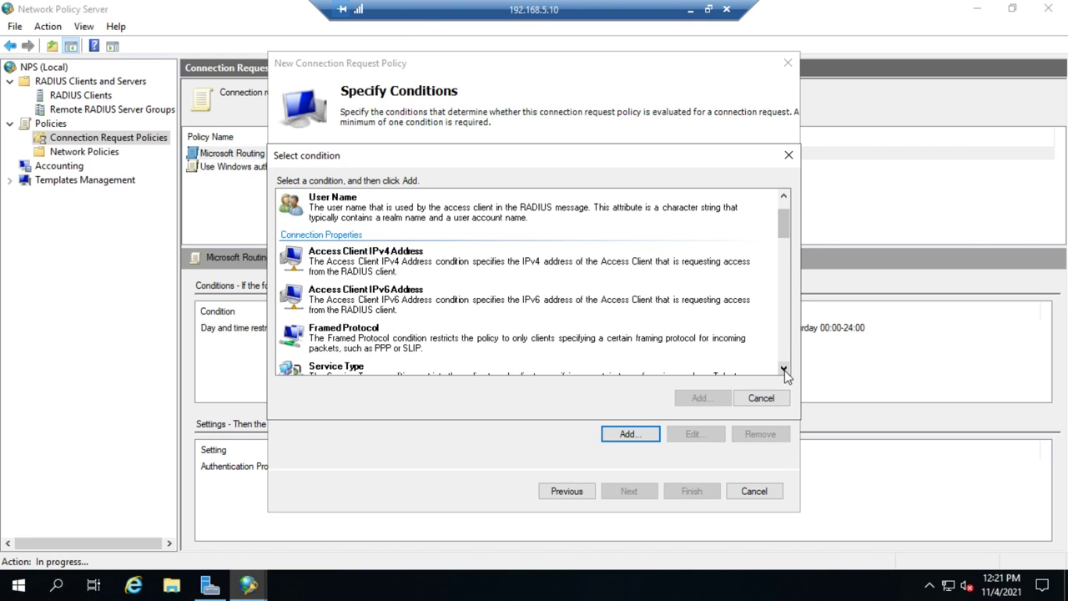
pyautogui.click(783, 370)
pyautogui.click(784, 369)
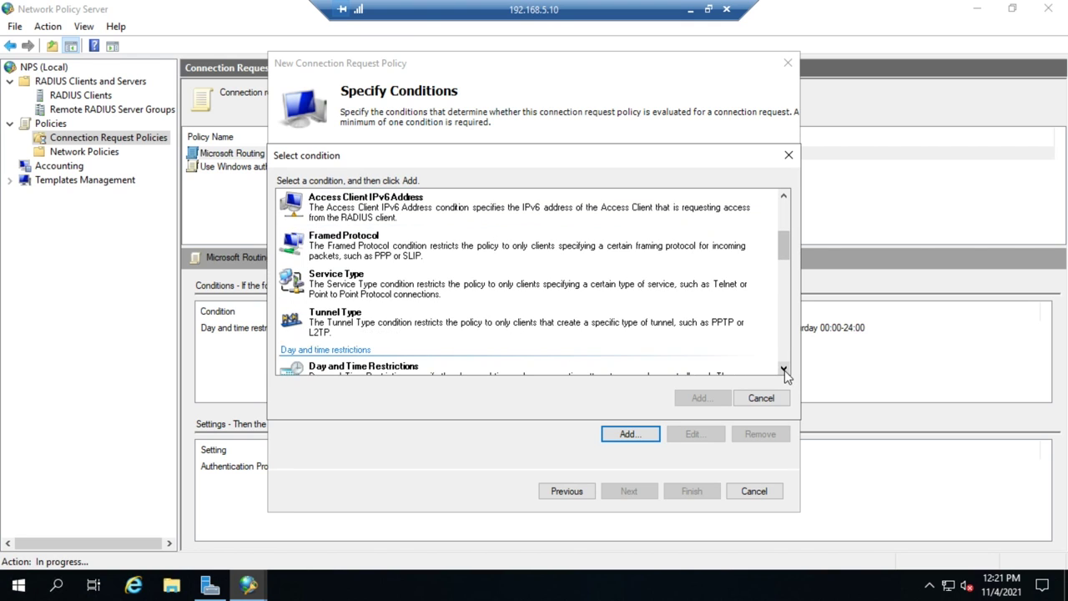
pyautogui.click(783, 370)
pyautogui.click(783, 370)
pyautogui.click(784, 369)
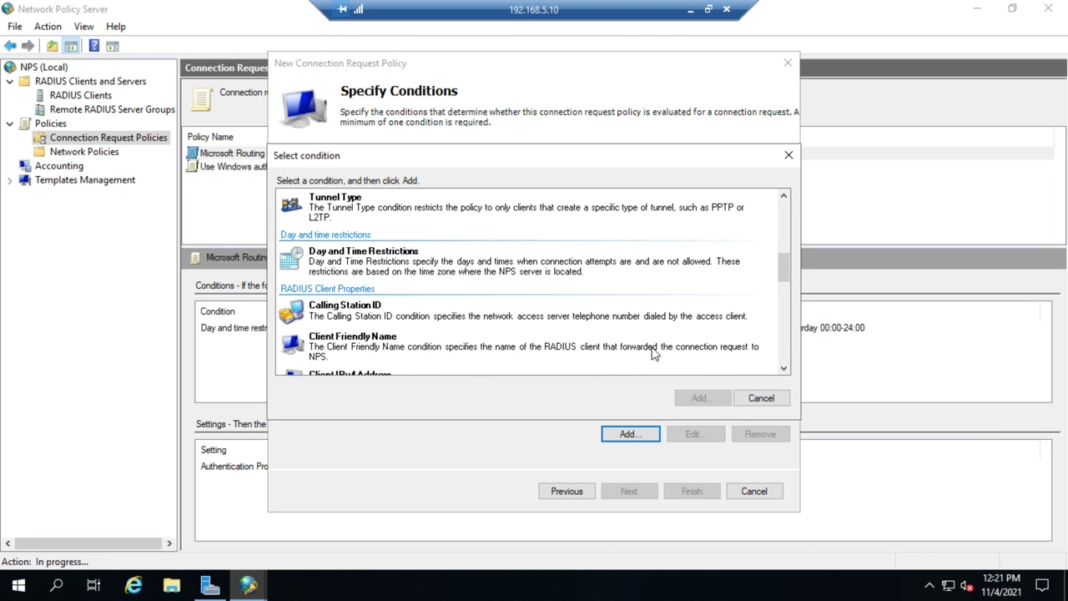
pyautogui.click(784, 369)
pyautogui.click(783, 369)
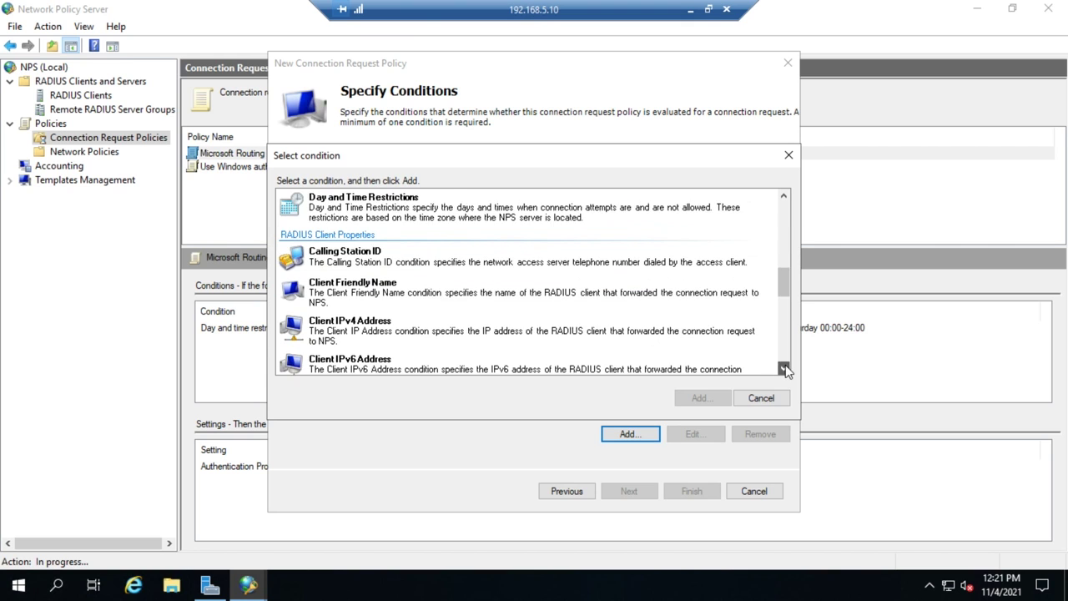
pyautogui.click(784, 369)
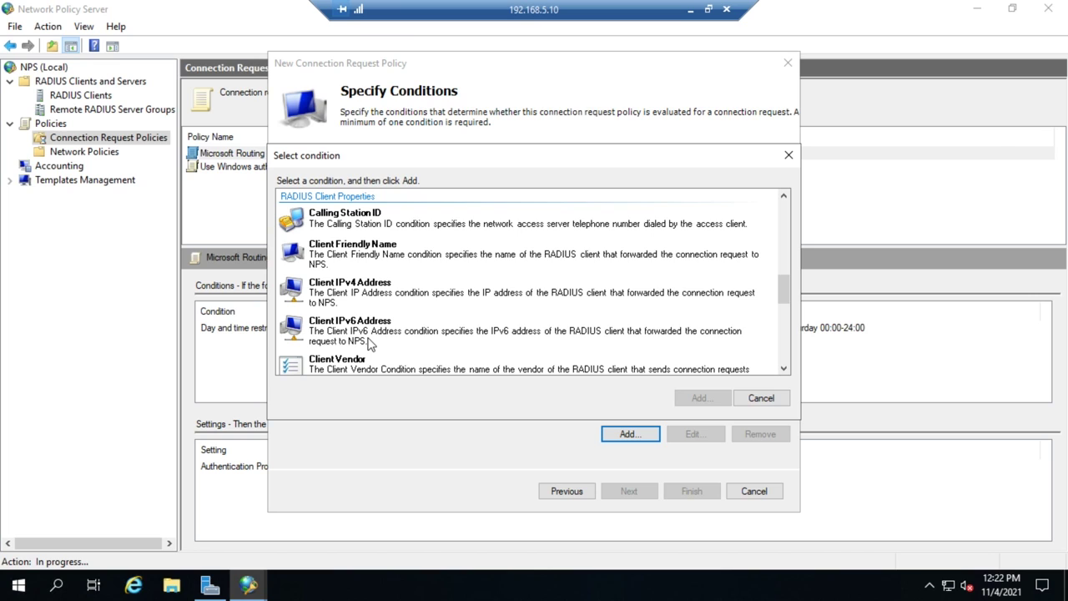
pyautogui.click(784, 369)
pyautogui.click(784, 369)
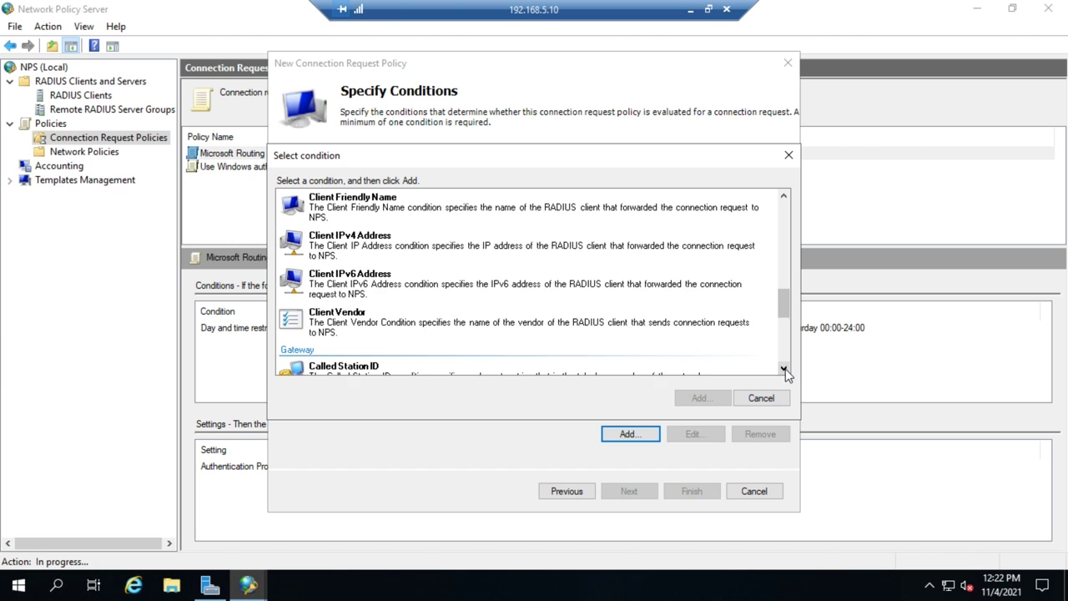
pyautogui.click(784, 369)
pyautogui.click(783, 369)
pyautogui.click(783, 369)
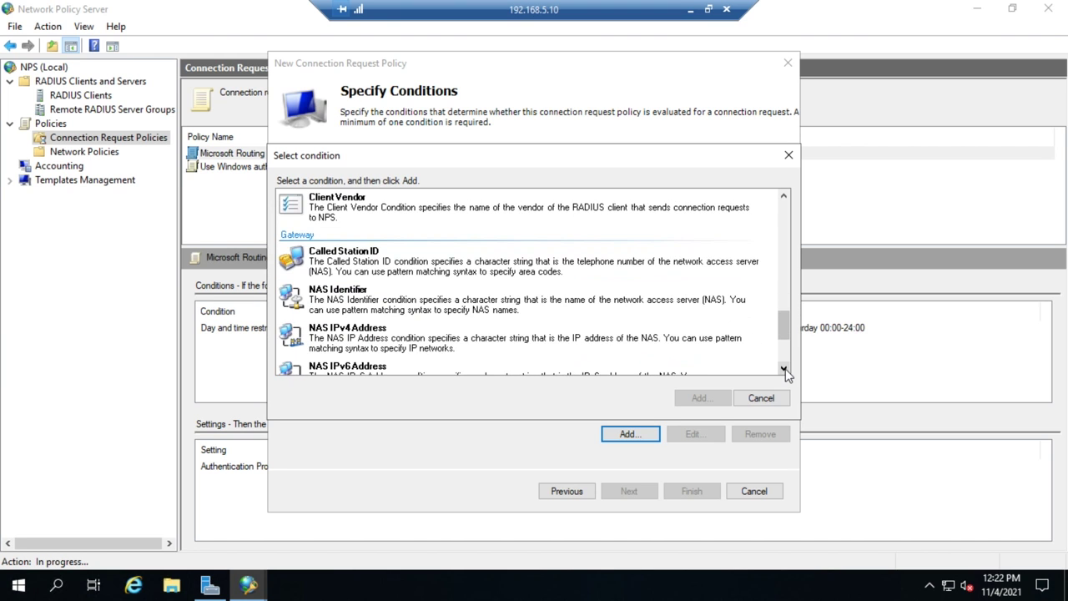
pyautogui.click(783, 368)
pyautogui.click(784, 369)
pyautogui.click(783, 368)
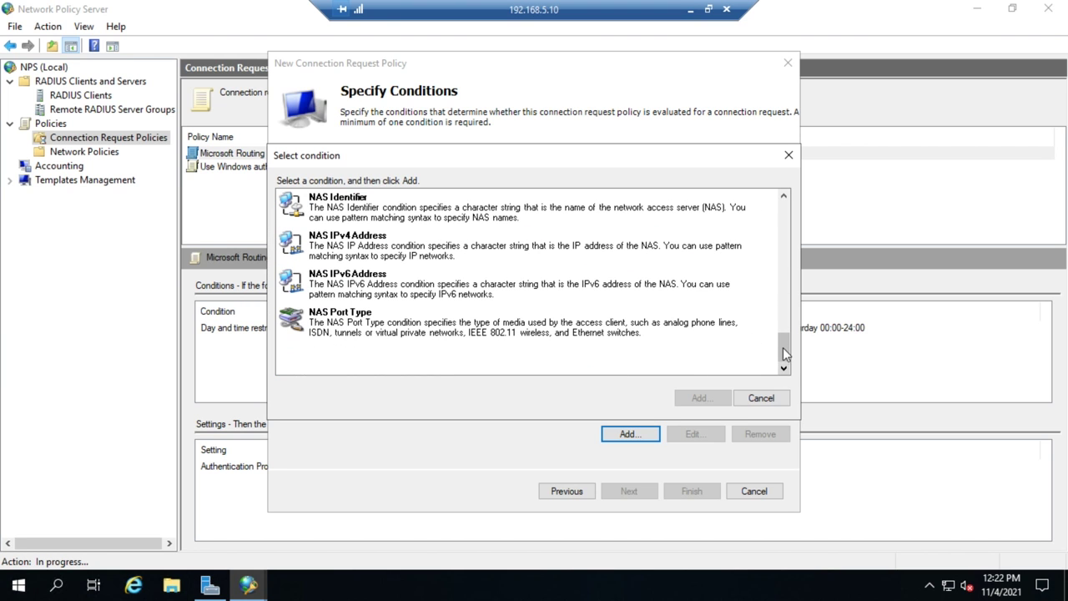
pyautogui.moveTo(783, 347); pyautogui.dragTo(775, 205)
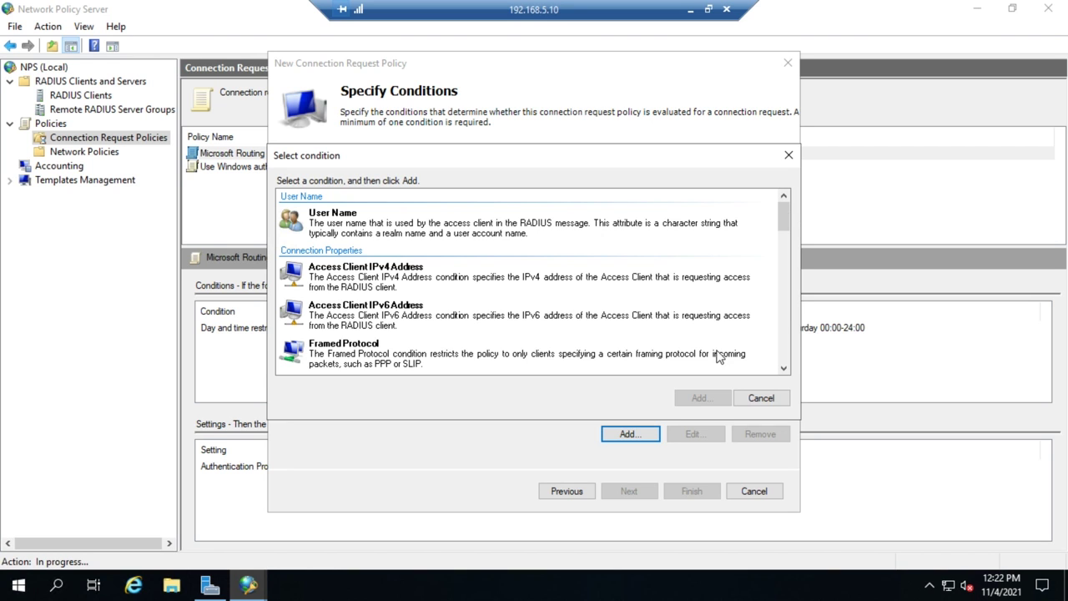
pyautogui.click(783, 369)
pyautogui.click(783, 369)
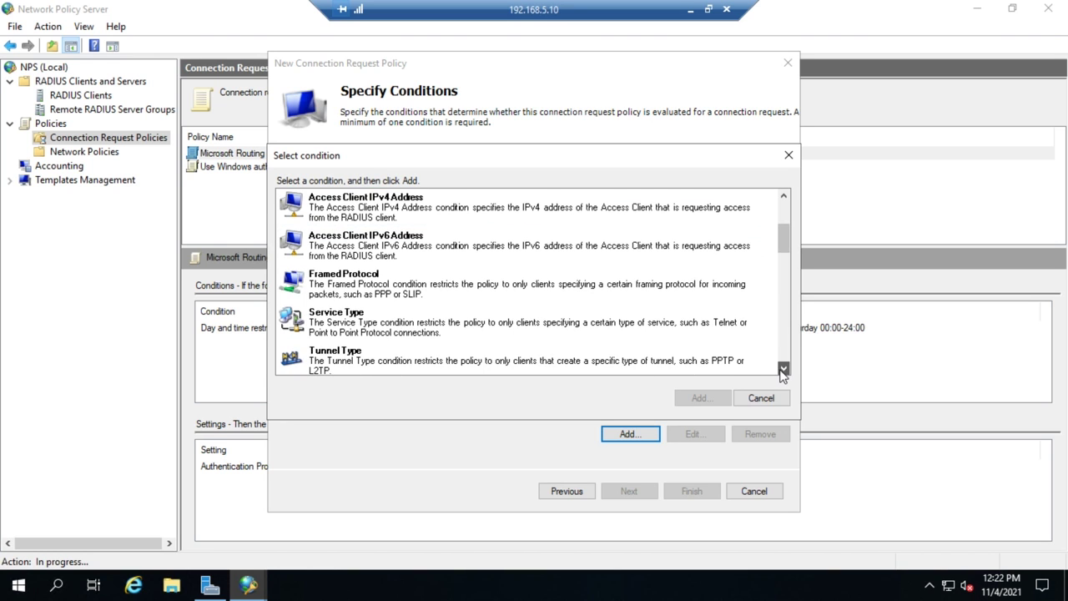
pyautogui.click(783, 370)
pyautogui.click(783, 370)
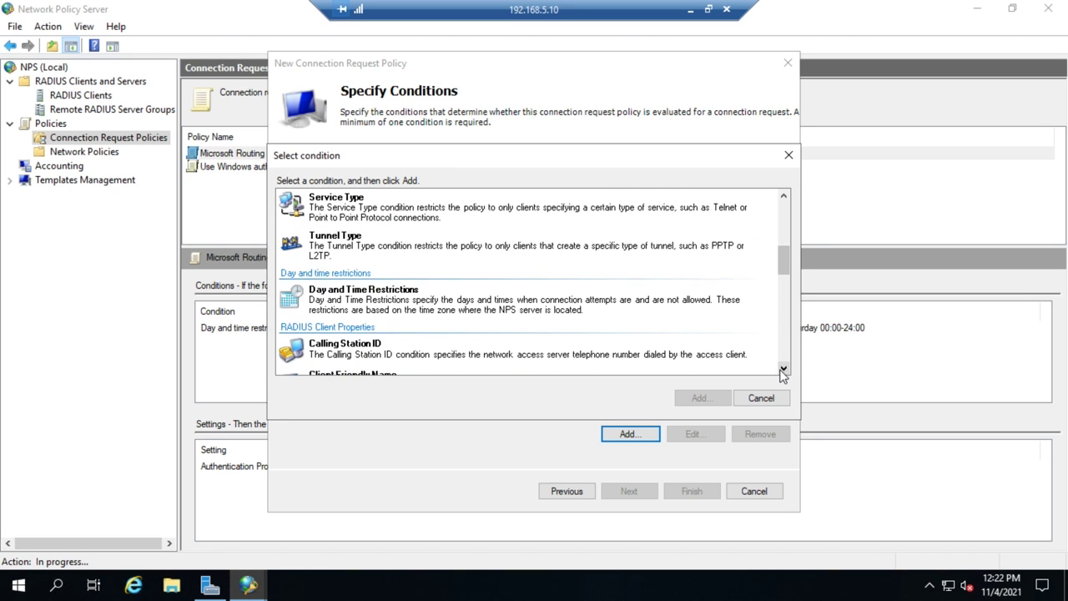
pyautogui.click(397, 305)
# Mark every hour of every weekday as Permitted in the day-and-time grid and confirm.
pyautogui.click(703, 399)
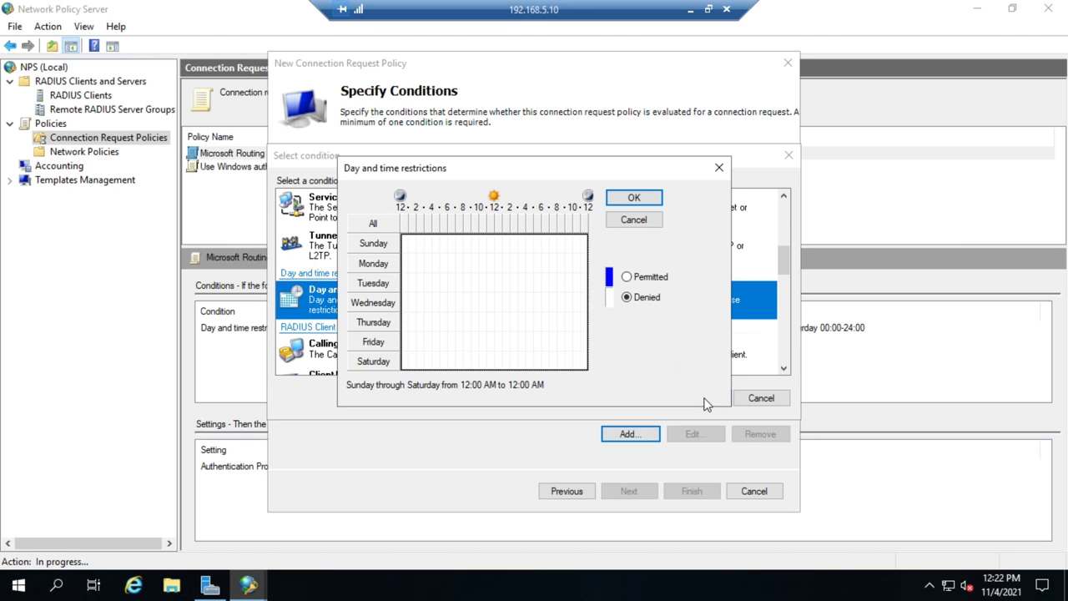
pyautogui.moveTo(405, 245); pyautogui.dragTo(602, 378)
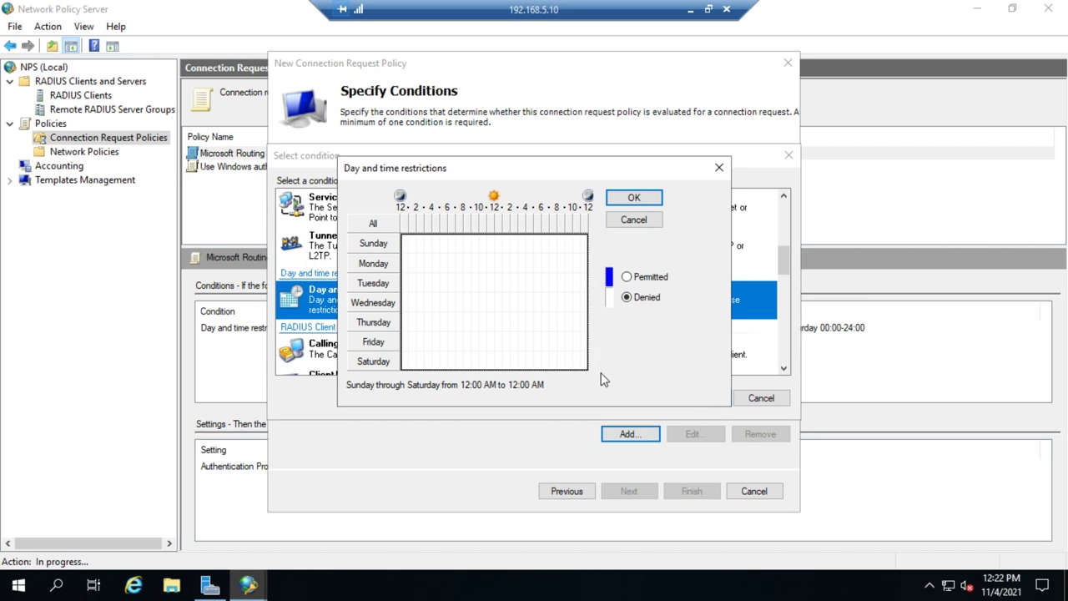
pyautogui.click(649, 277)
pyautogui.click(634, 198)
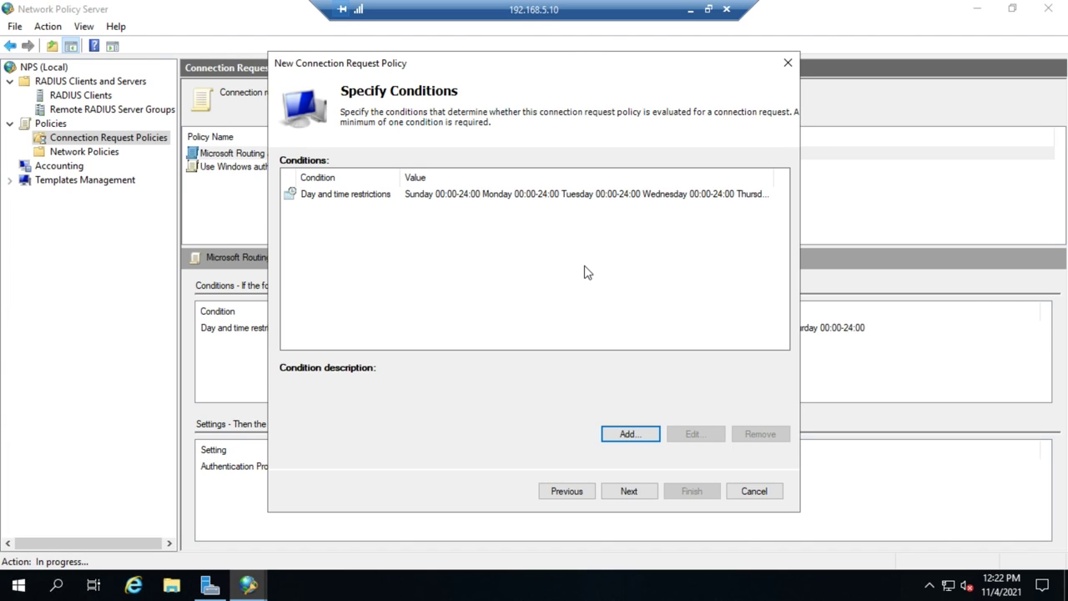
# Advance to connection request forwarding, review Accounting, and keep Authenticate requests on this server.
pyautogui.click(628, 494)
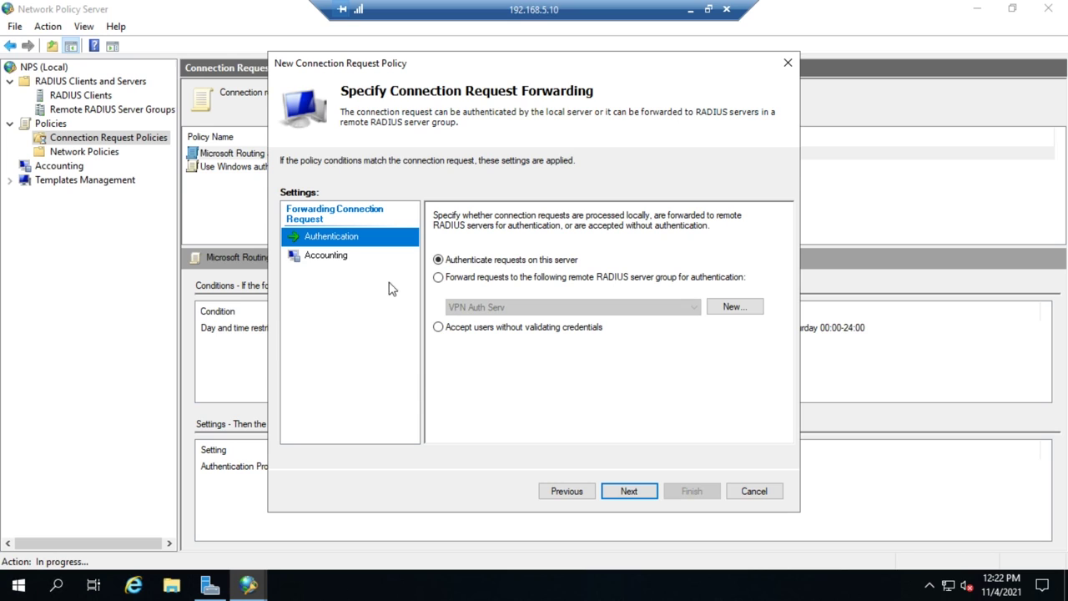
pyautogui.click(334, 260)
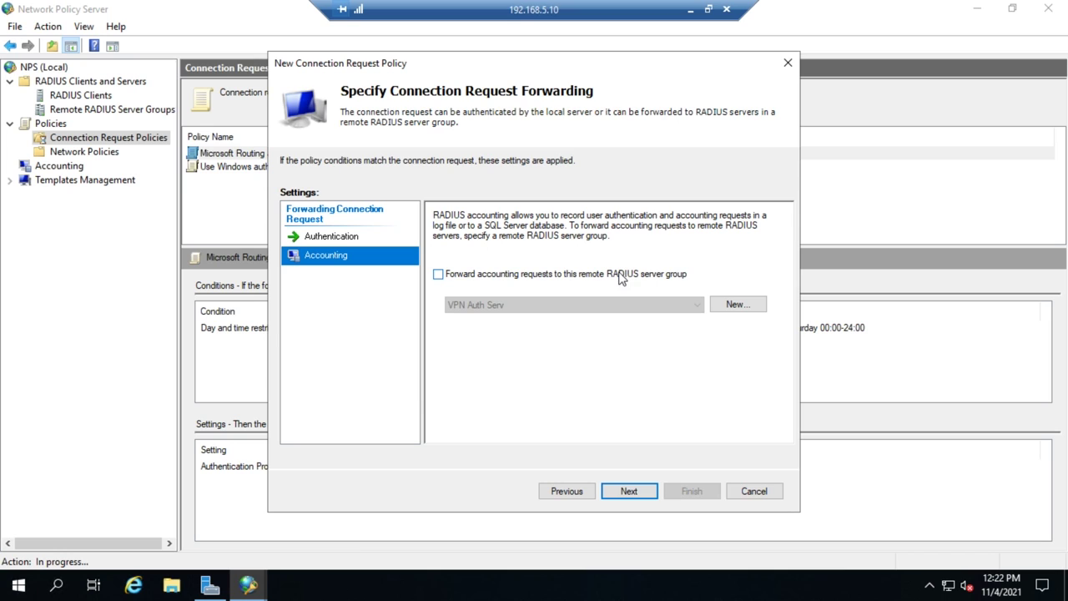
pyautogui.click(346, 238)
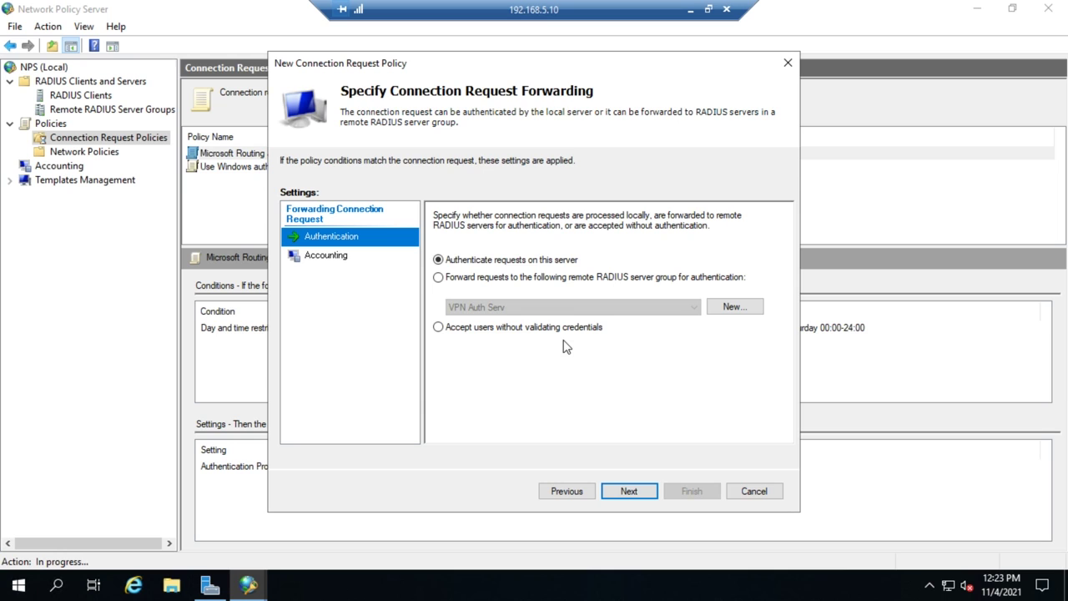
# Advance to Specify Authentication Methods with the override checkbox left unchecked.
pyautogui.click(627, 491)
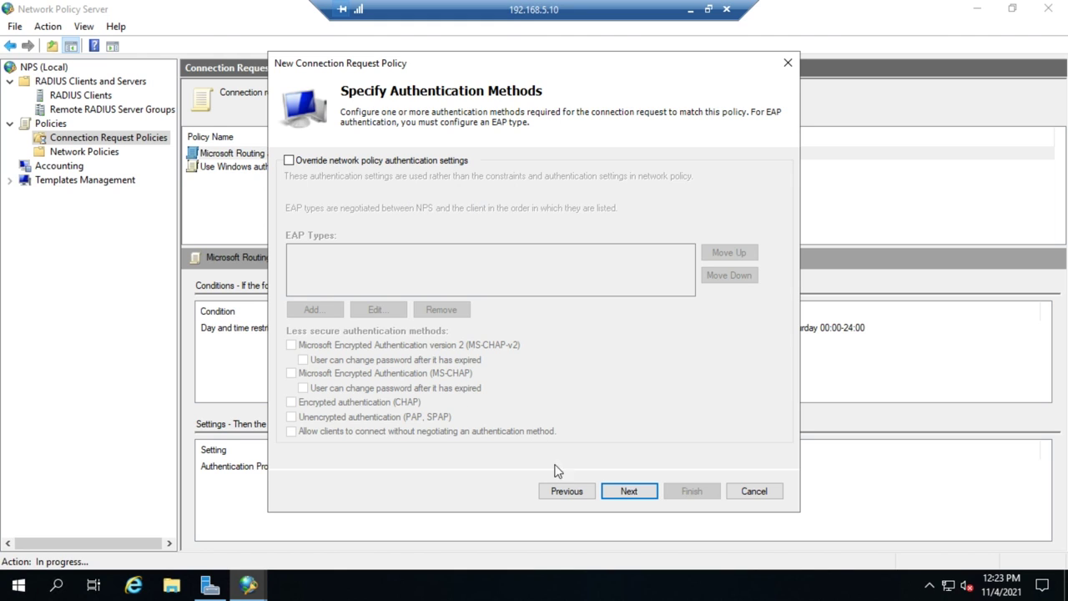
# Pass Specify Authentication Methods and Configure Settings to reach temp's Completing summary.
pyautogui.click(630, 491)
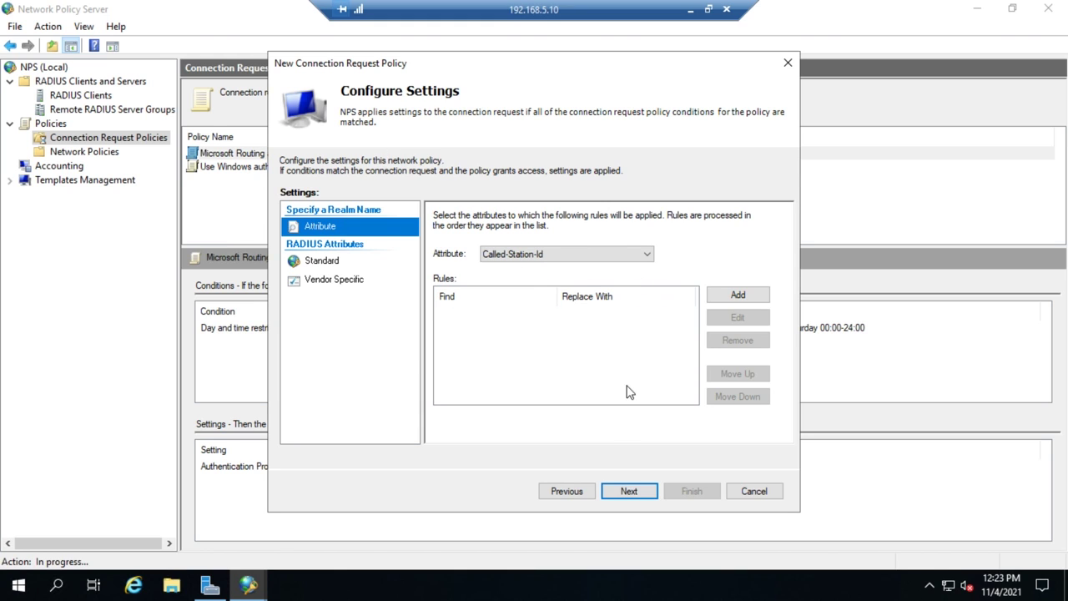
pyautogui.click(622, 490)
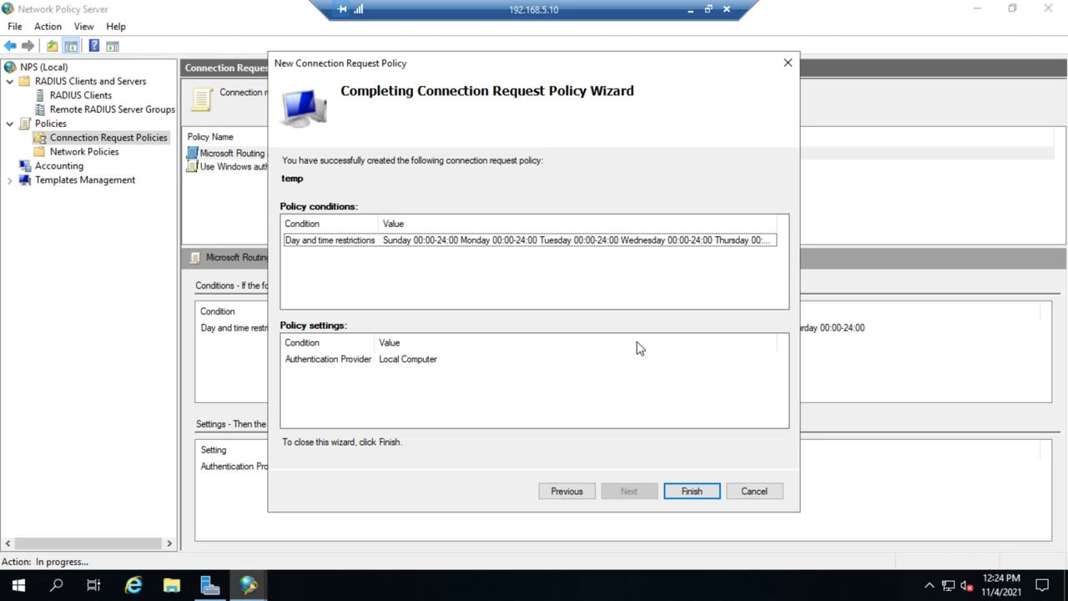
# Finish the wizard and select the new 'temp' policy to view its enabled all-week condition details.
pyautogui.click(691, 491)
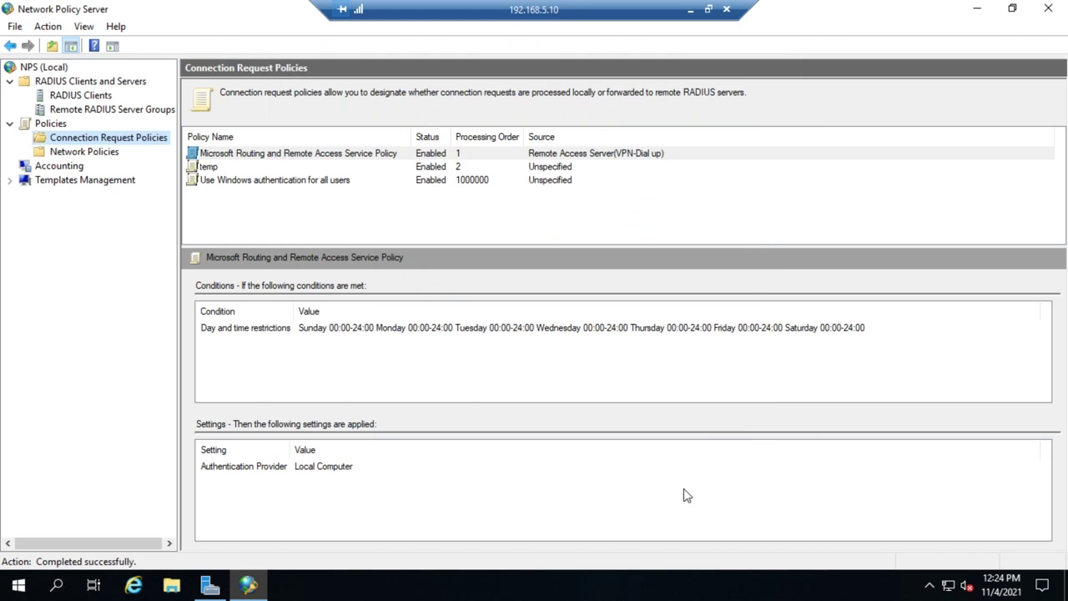
pyautogui.click(207, 168)
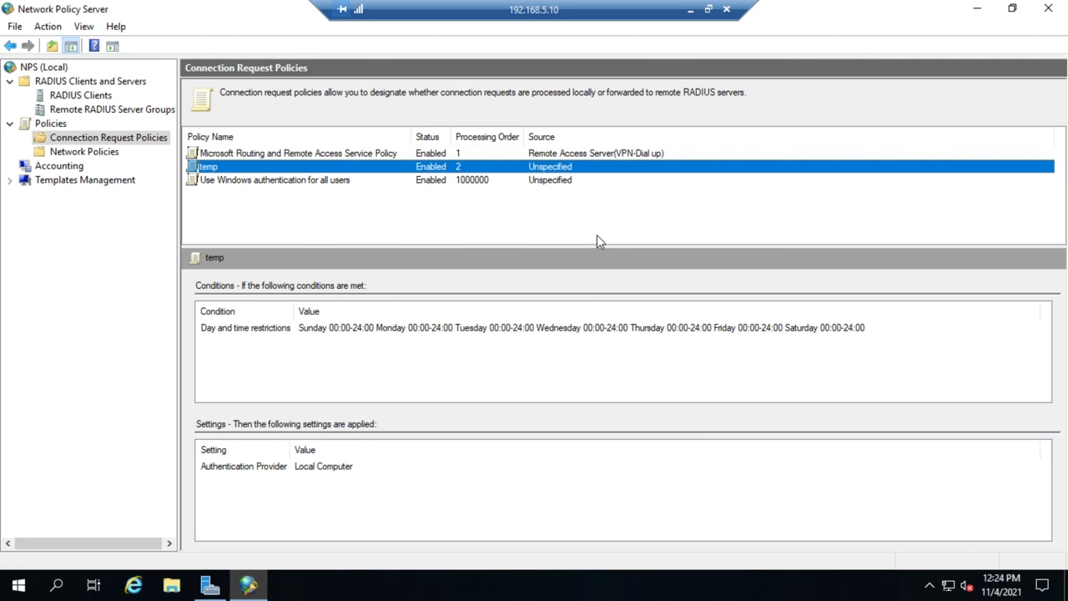